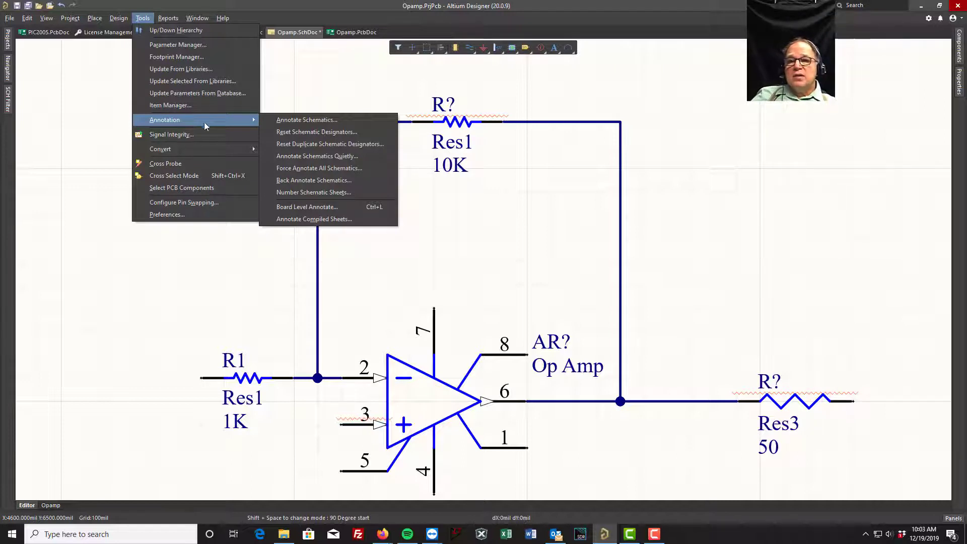
- Examine the Annotate dialog's order-of-processing options, including Up Then Across and Across Then Down, and the start index for Opamp.SchDoc
left_click(325, 119)
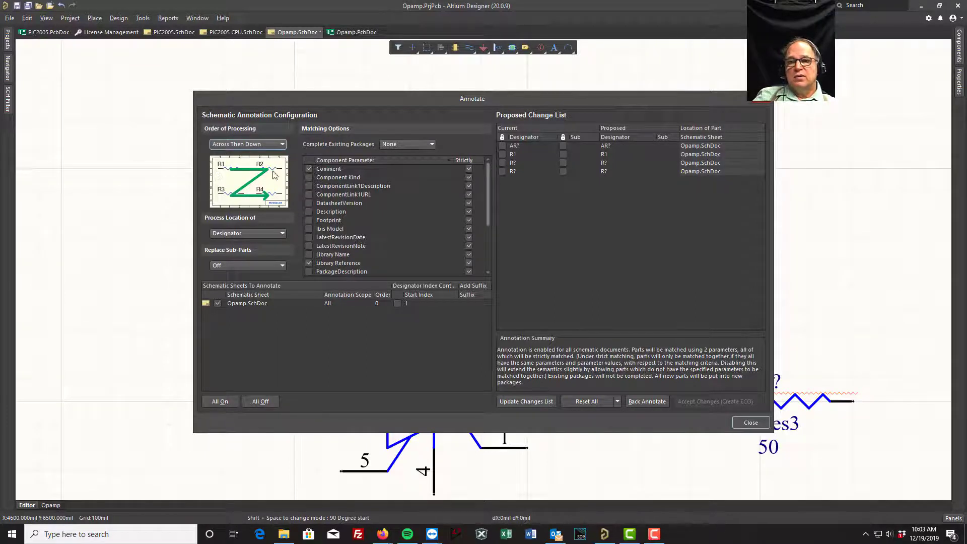
left_click(282, 146)
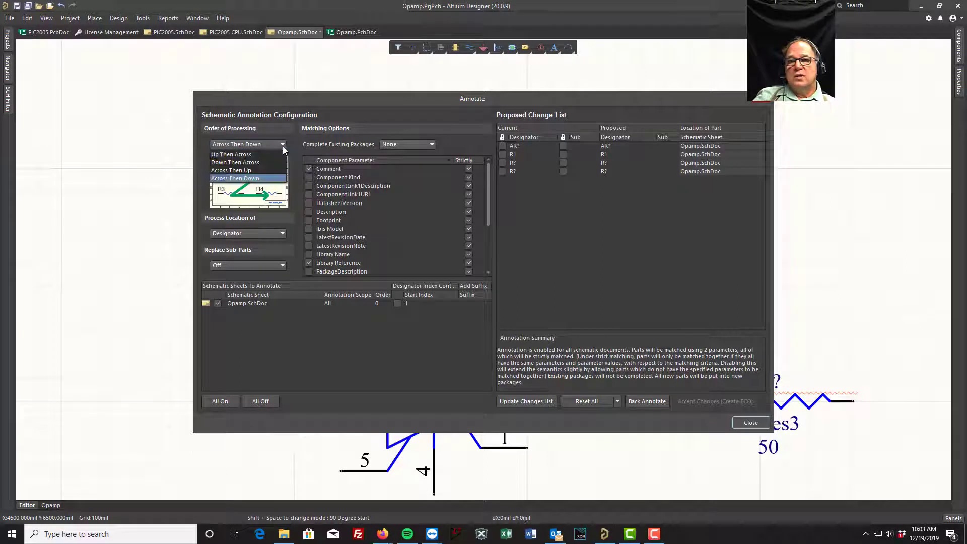
left_click(225, 174)
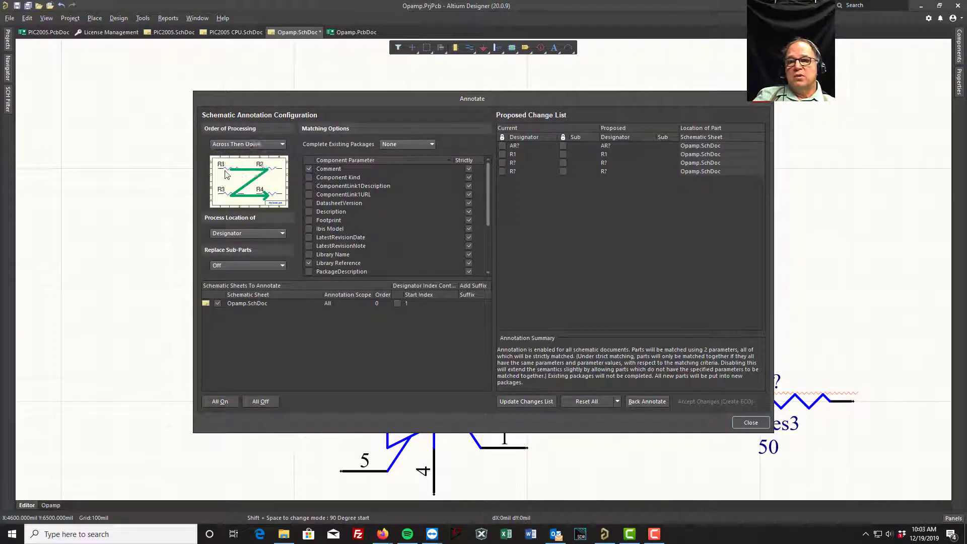
left_click(282, 144)
left_click(248, 154)
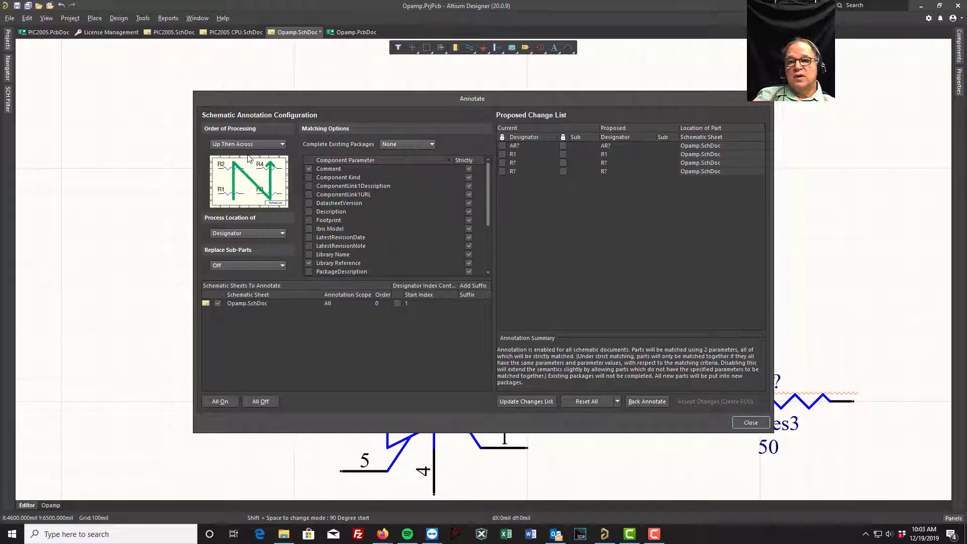
left_click(283, 145)
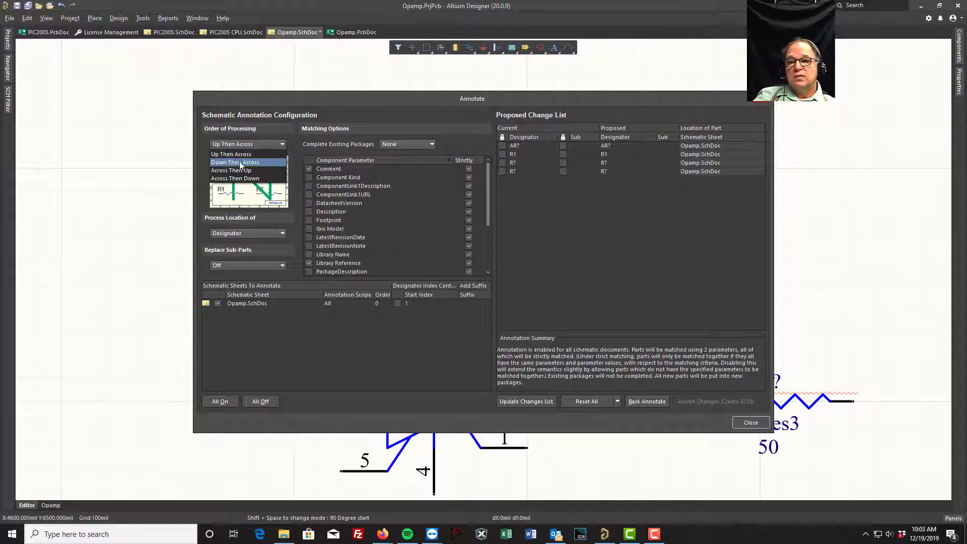
left_click(240, 178)
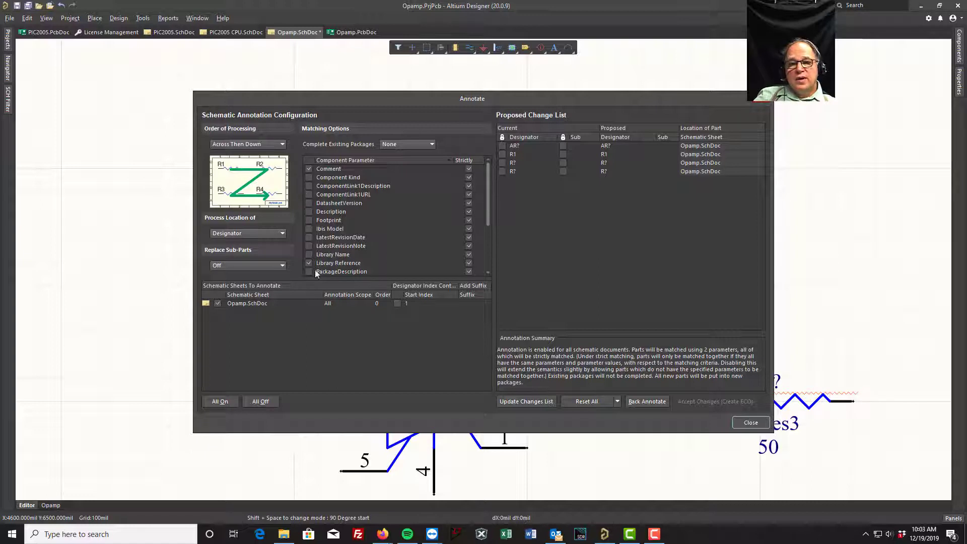
left_click(413, 304)
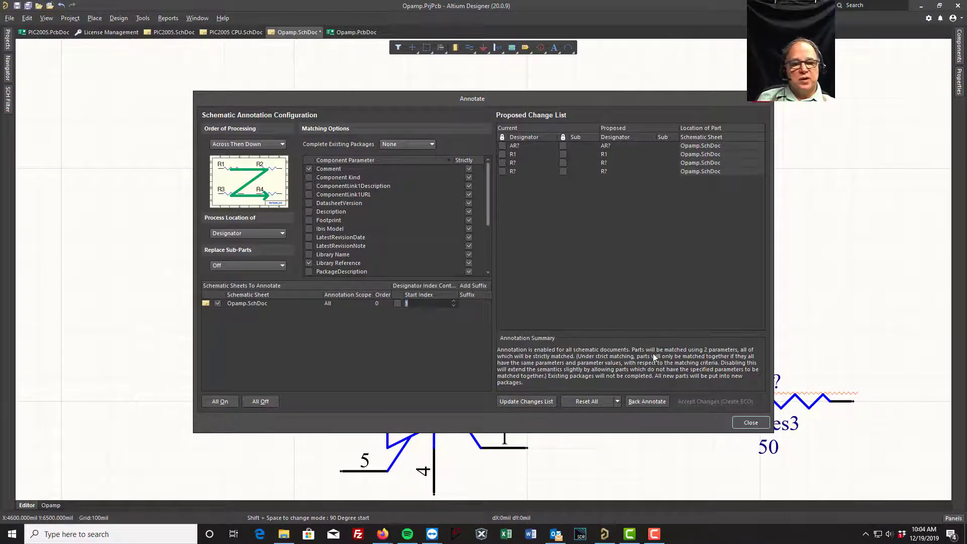
left_click(751, 422)
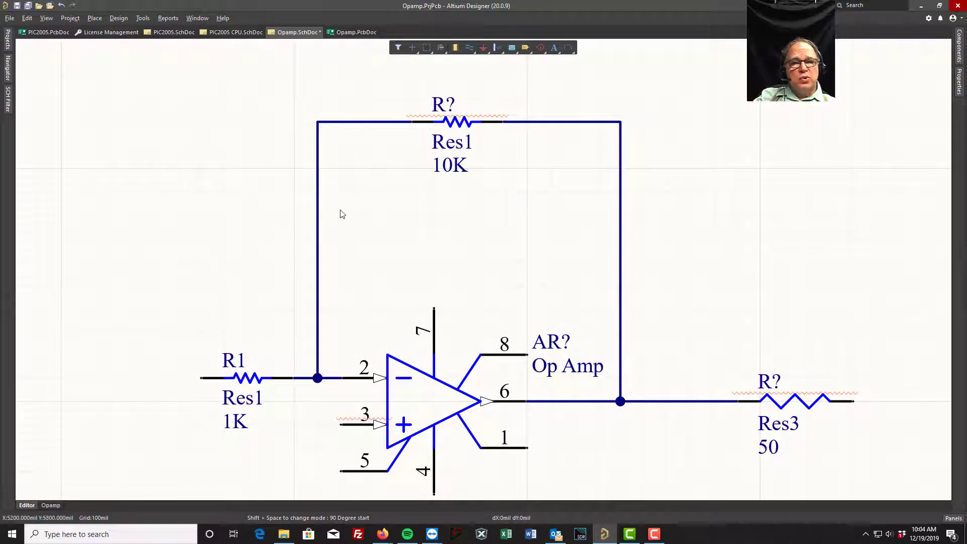
- Annotate the schematic quietly, accepting the designator changes for the unnumbered parts
left_click(143, 19)
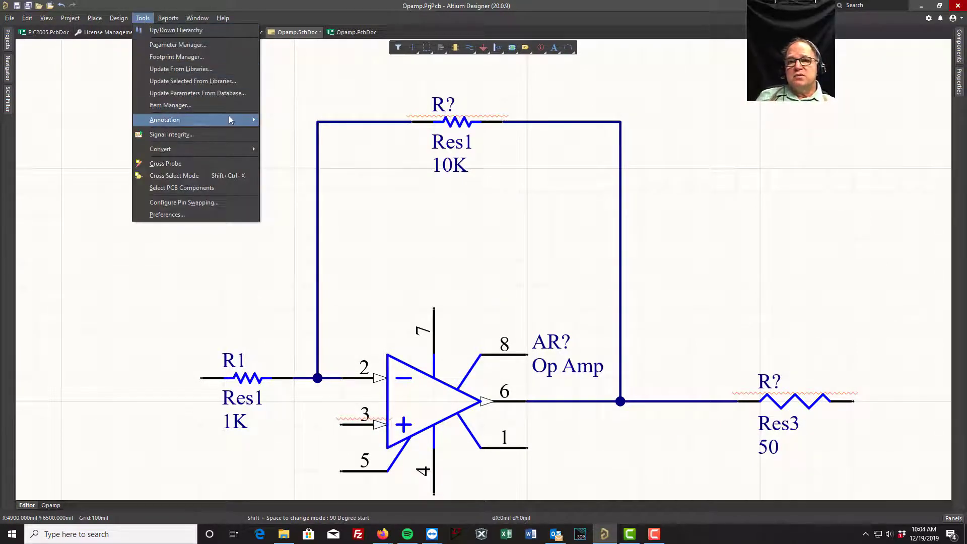
mouse_move(235, 119)
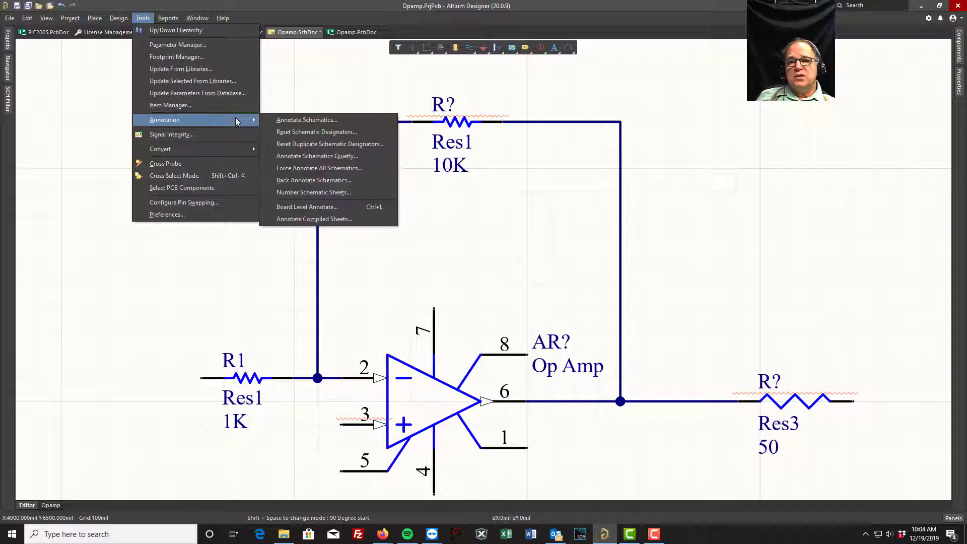
left_click(337, 156)
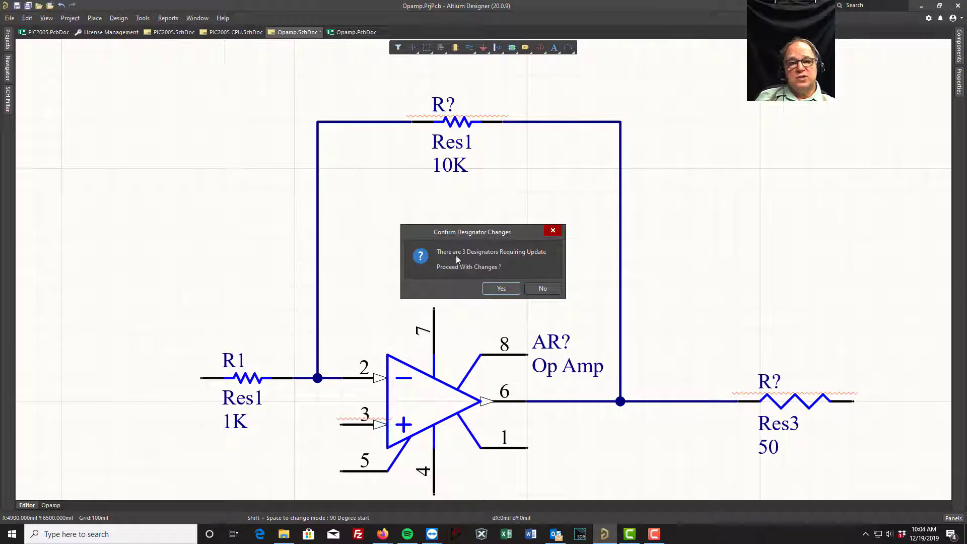
left_click(502, 289)
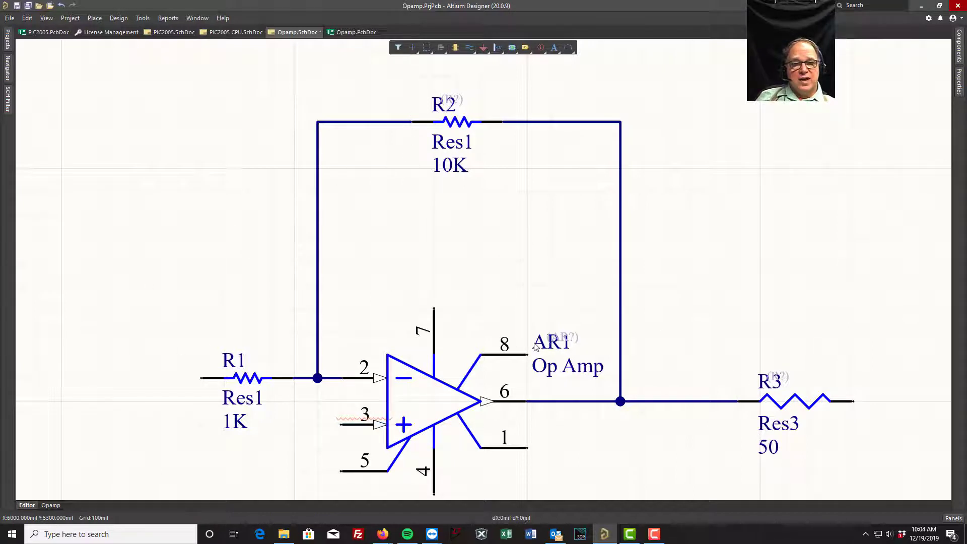
- Set the op amp's designator to U1 and save the schematic
left_click(421, 403)
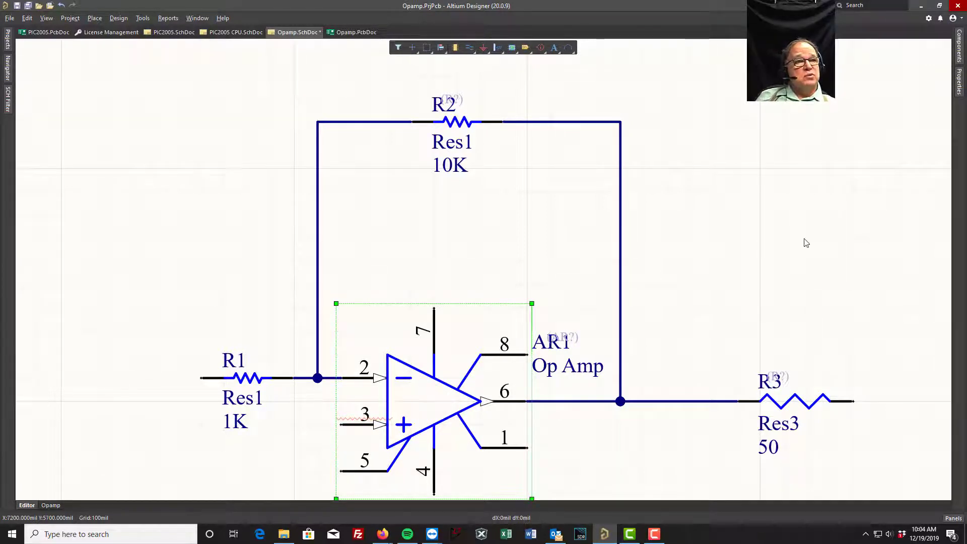
left_click(958, 83)
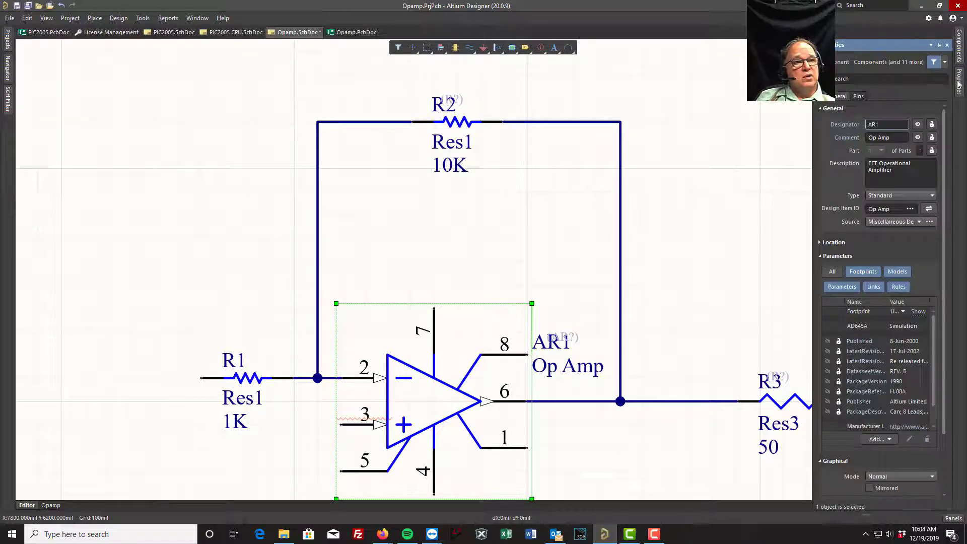
double_click(877, 126)
type("U1")
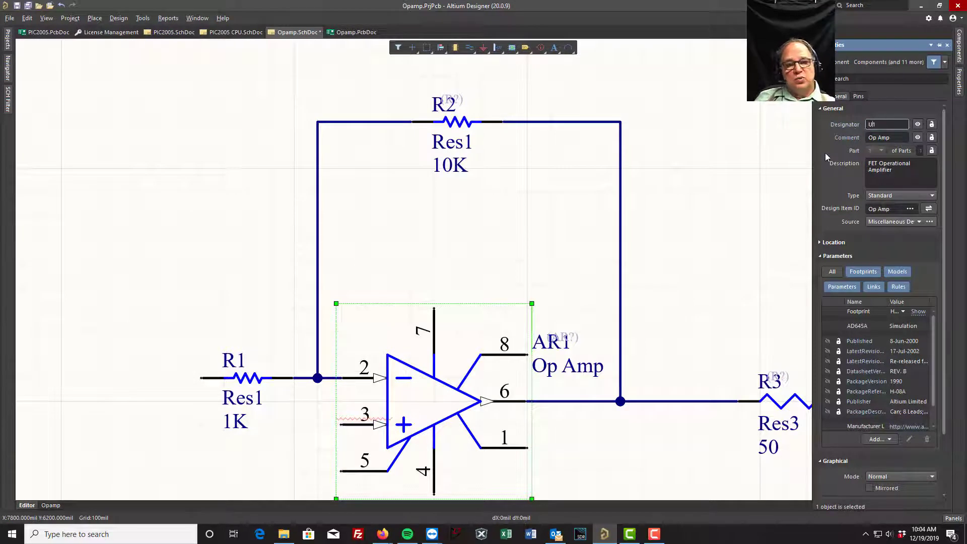
left_click(759, 196)
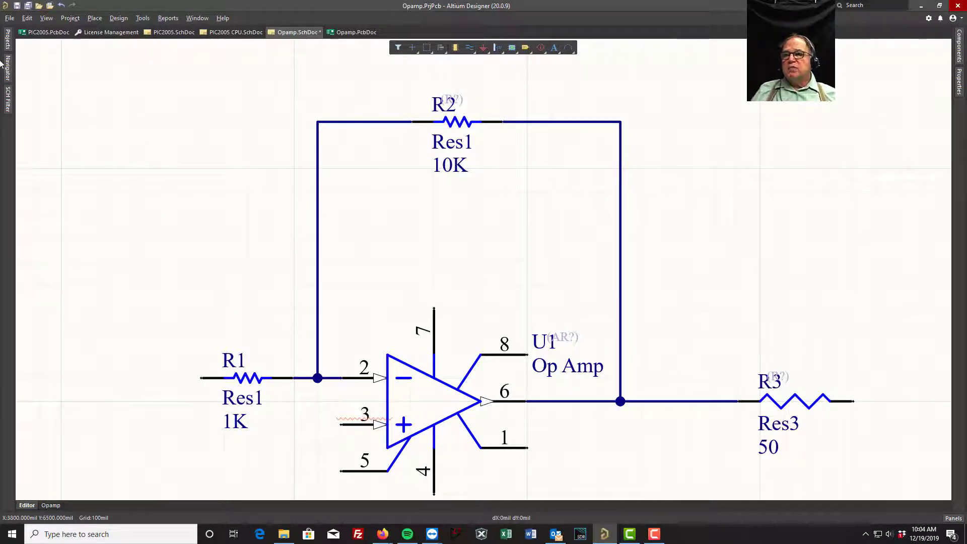
left_click(17, 7)
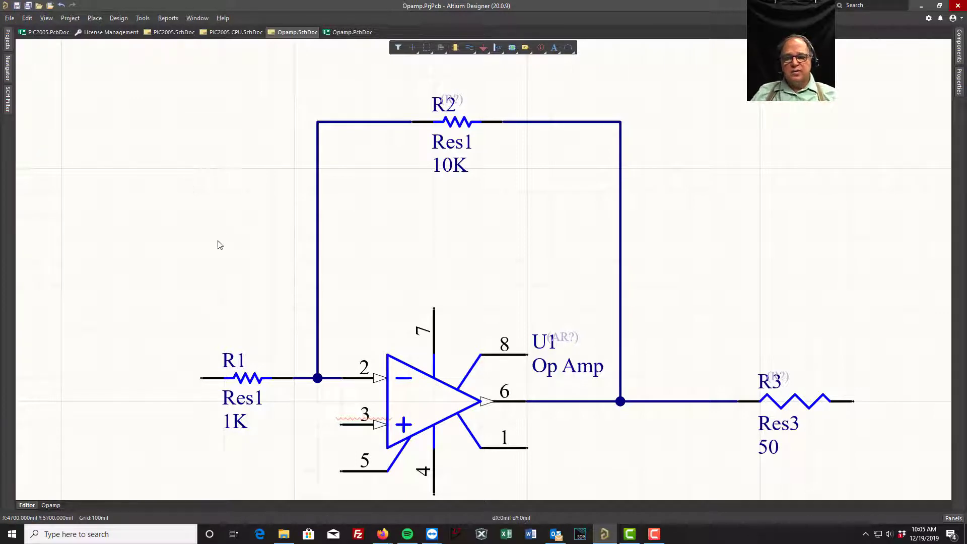
- Switch the component library to Miscellaneous Connectors.IntLib and browse its list of connectors
scroll(173, 238, "down", 3, "ctrl")
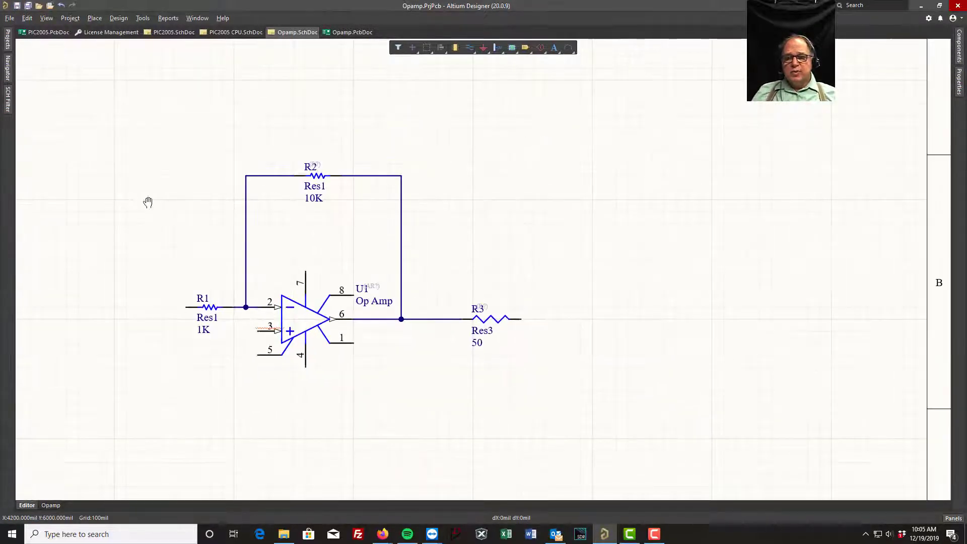
right_click_drag(147, 201, 286, 213)
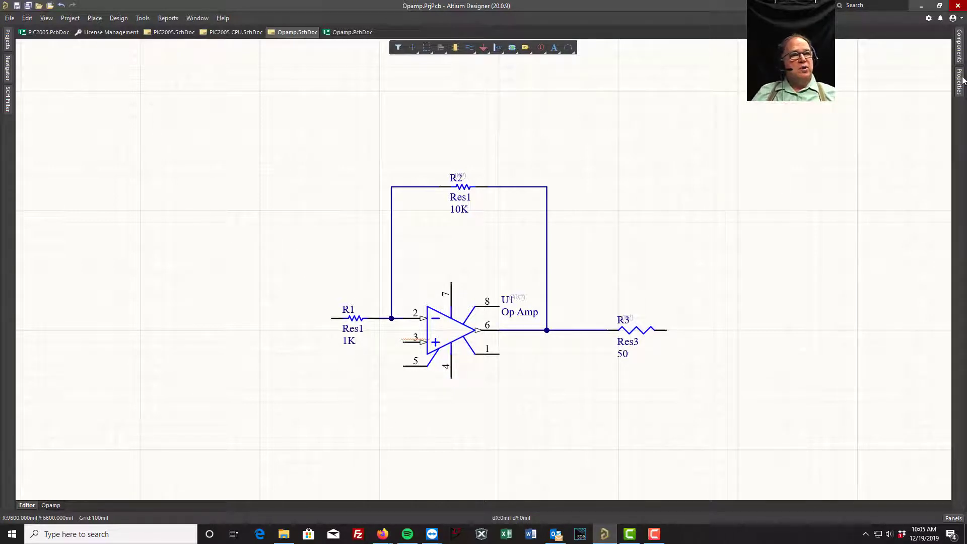
left_click(959, 51)
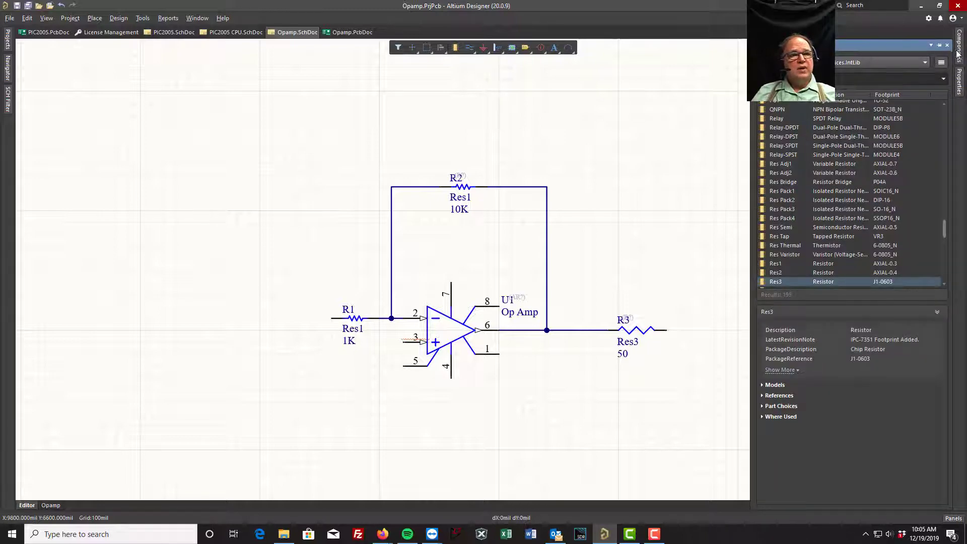
left_click(926, 63)
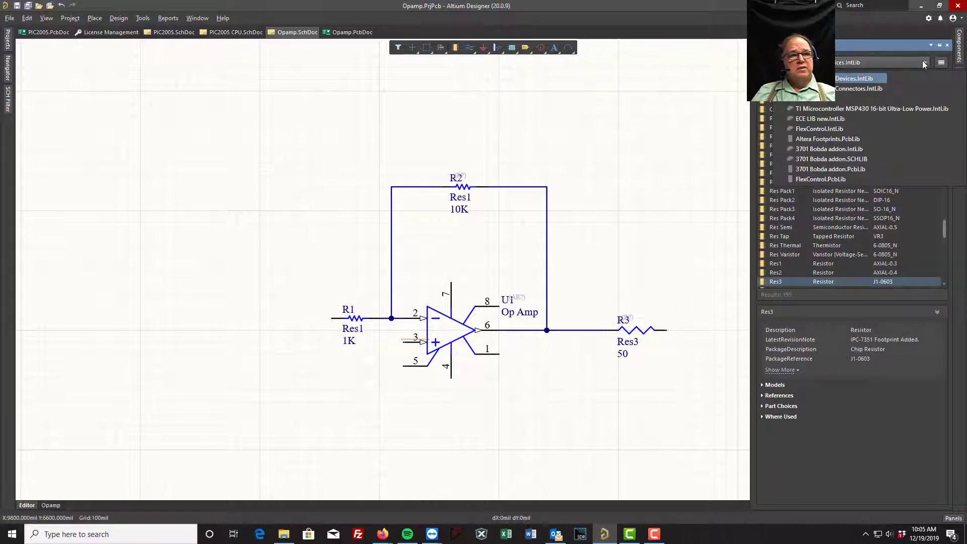
left_click(849, 90)
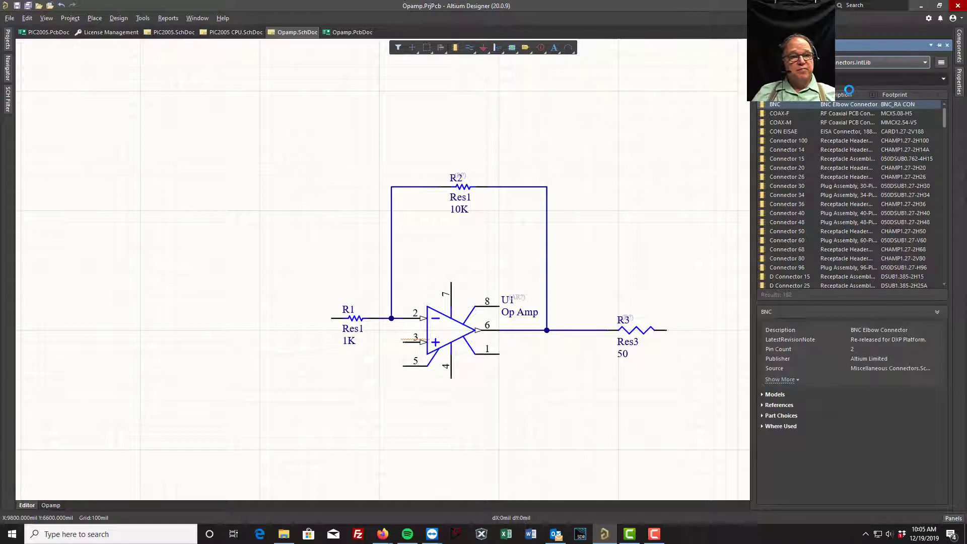
scroll(807, 172, "down", 16)
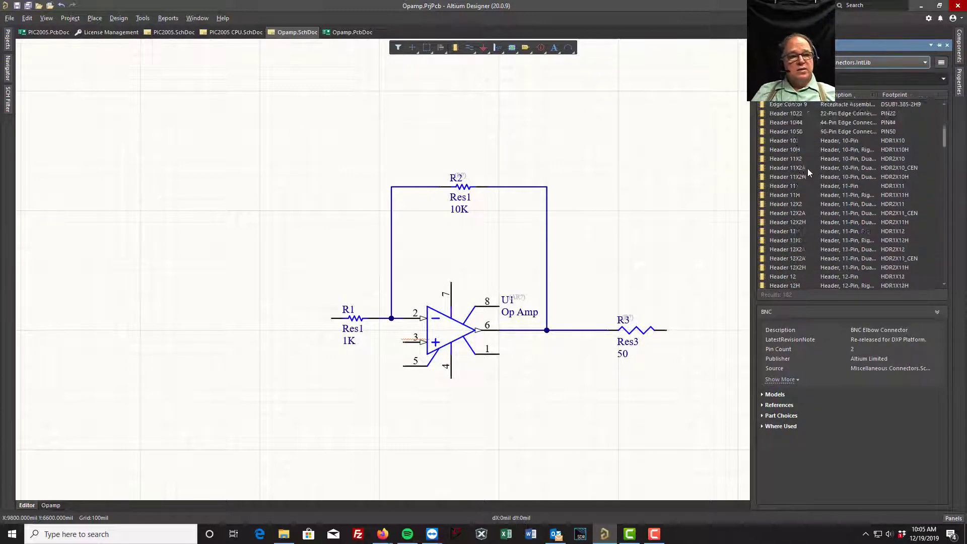
left_click_drag(945, 156, 950, 276)
scroll(951, 276, "up", 20)
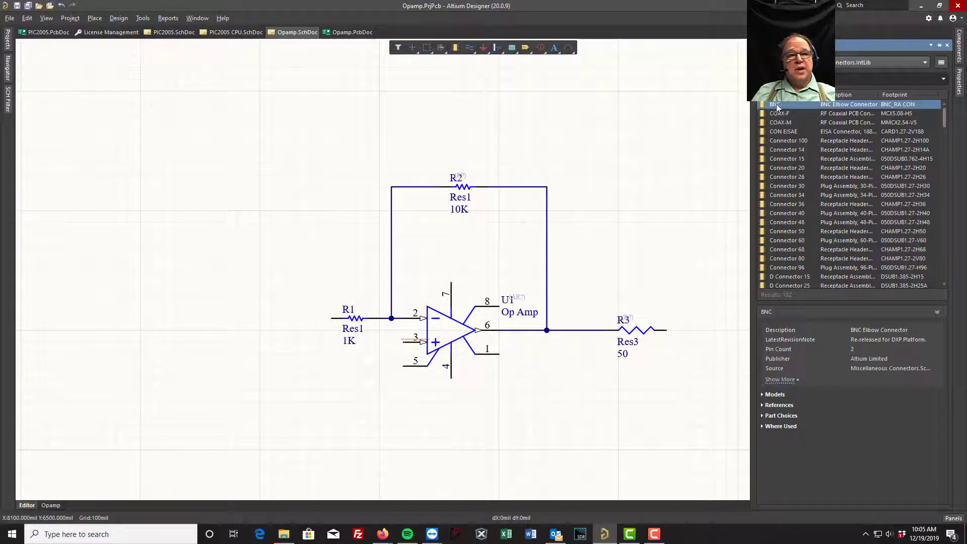
- Place one BNC connector to the right of output resistor R3, level with its wire
double_click(778, 104)
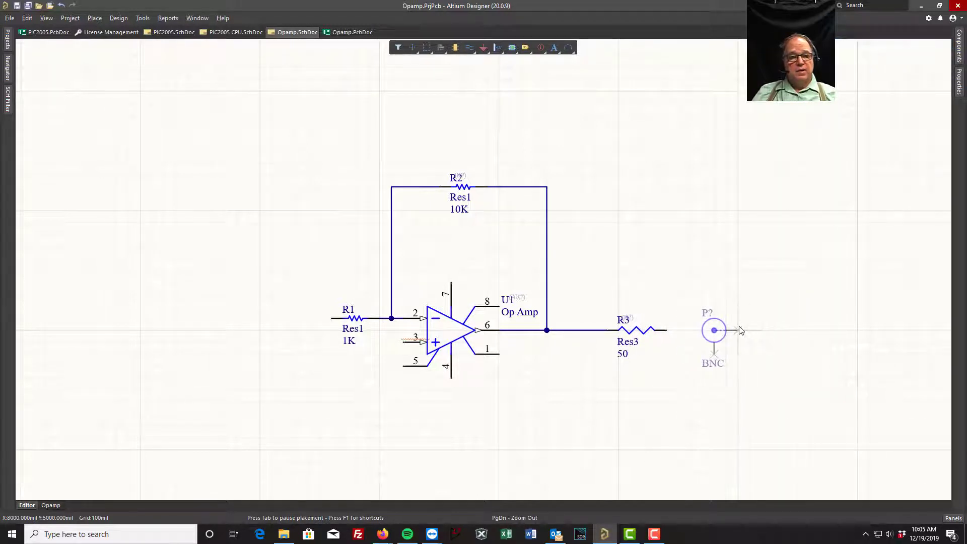
left_click(741, 329)
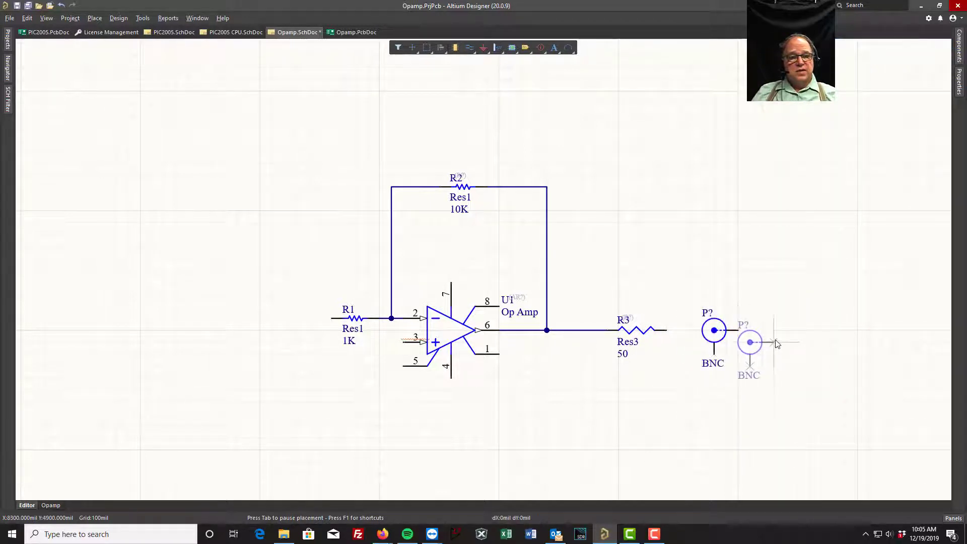
key("Escape")
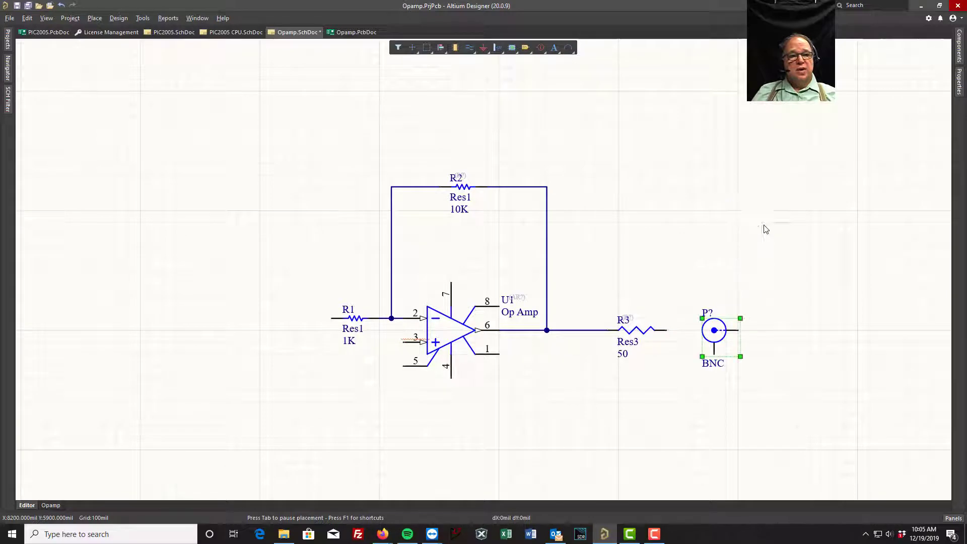
- Place a two-pin Header 2 connector from the connectors library to the left of input resistor R1
left_click(960, 52)
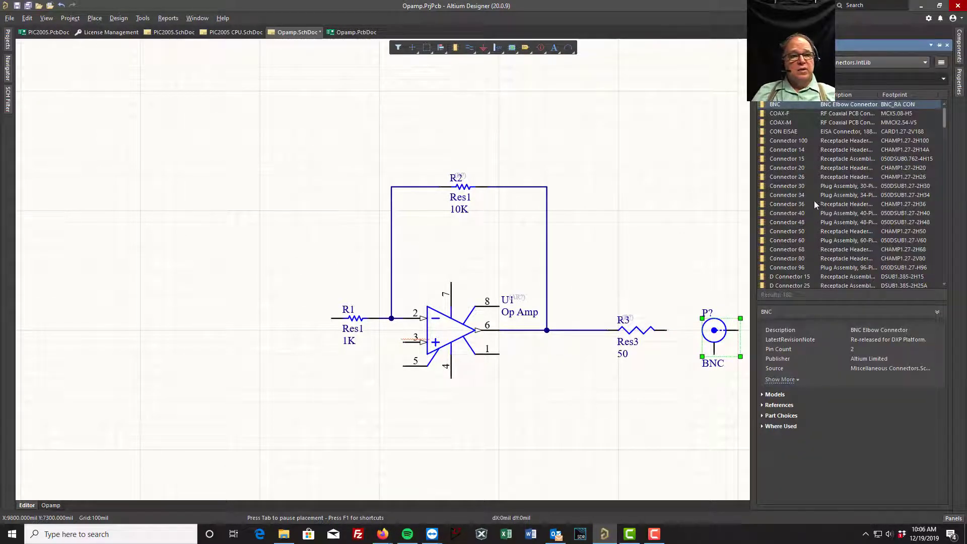
scroll(806, 192, "down", 2)
scroll(806, 192, "down", 6)
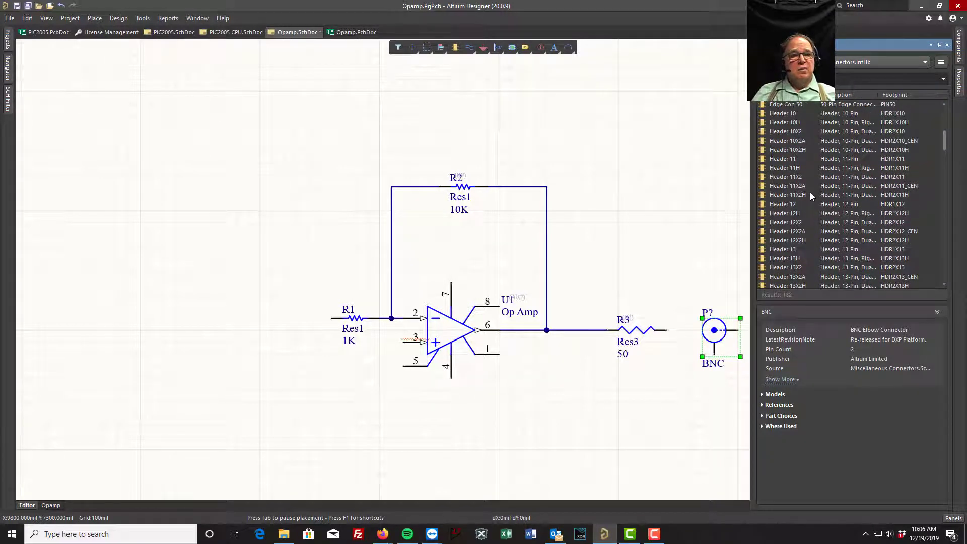
scroll(810, 193, "down", 2)
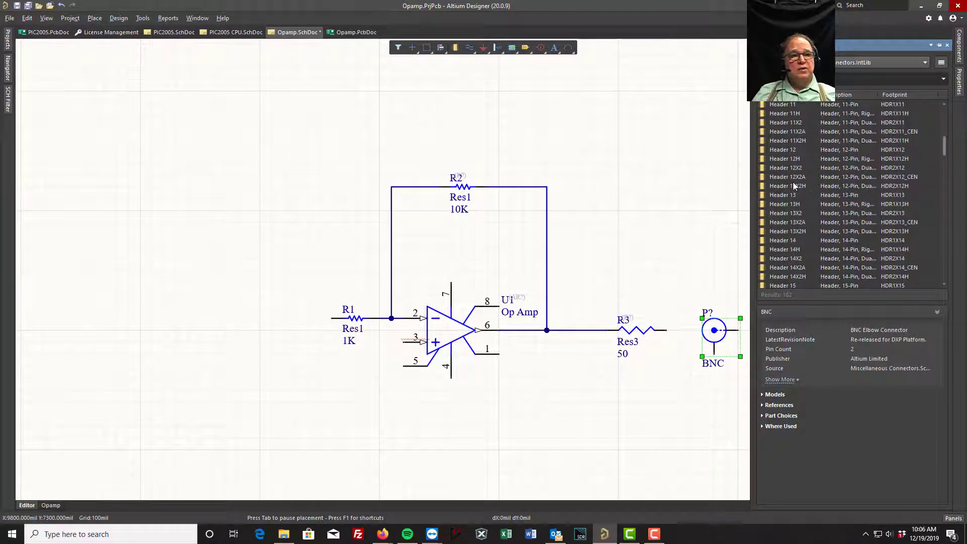
scroll(801, 184, "down", 6)
scroll(810, 184, "down", 5)
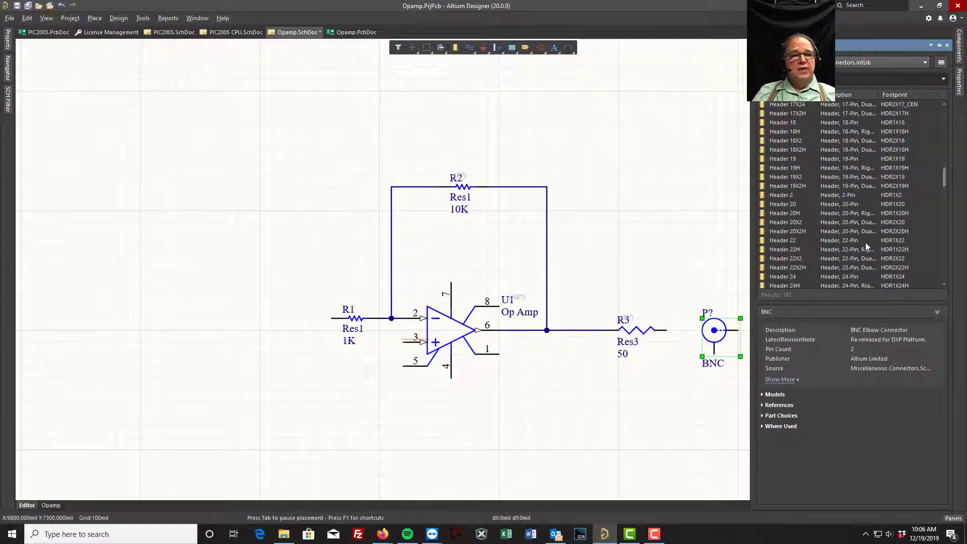
left_click(774, 196)
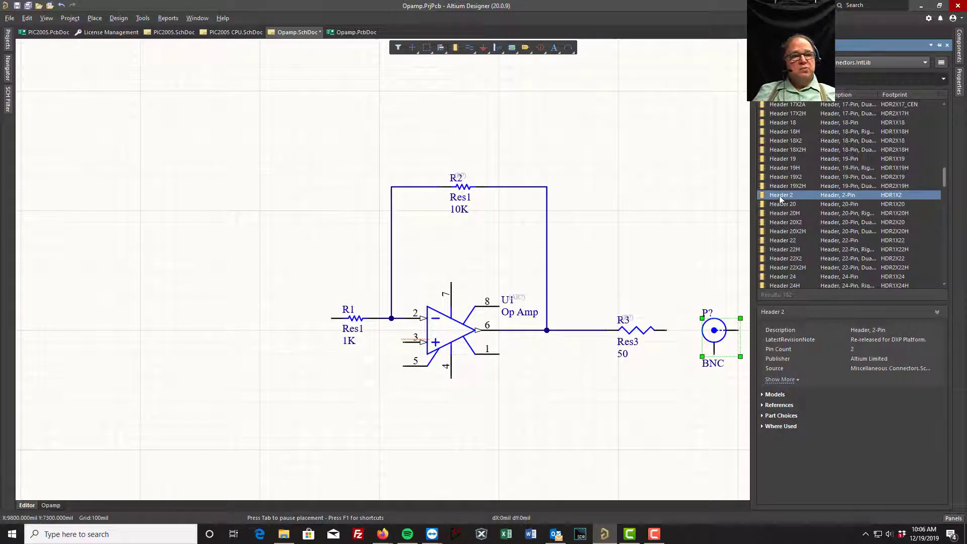
left_click_drag(780, 198, 189, 326)
left_click(189, 326)
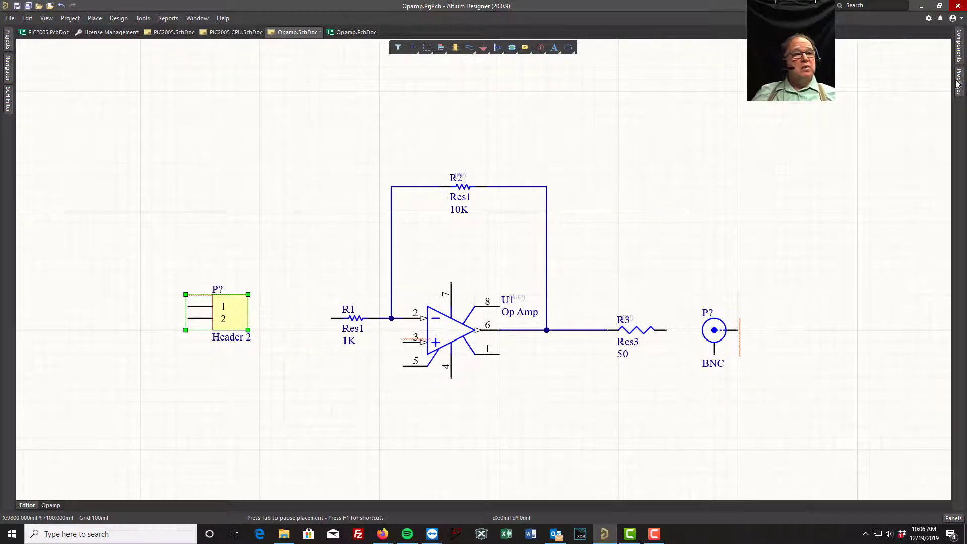
- Place a three-pin Header 3H connector with its pins facing down, above and to the left of the R2 feedback loop
left_click(959, 48)
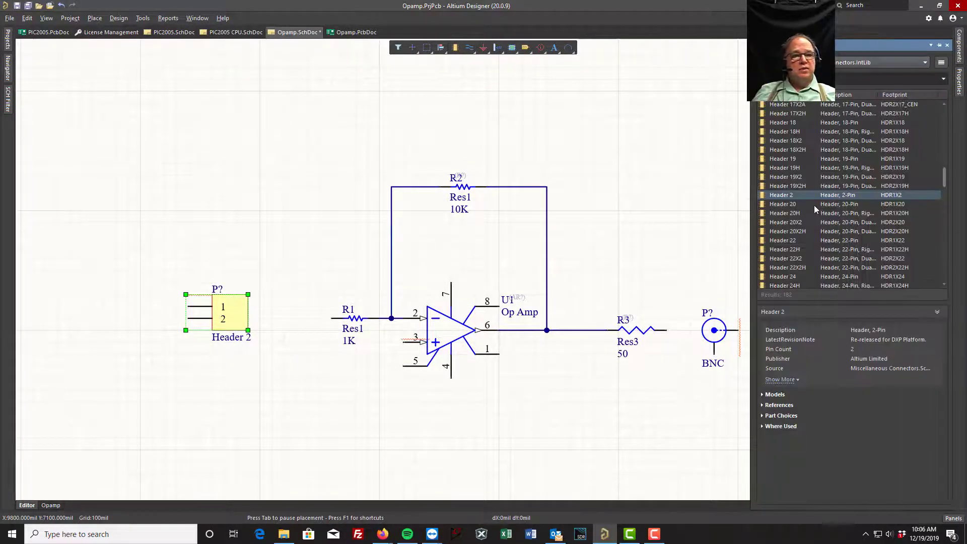
scroll(815, 205, "down", 5)
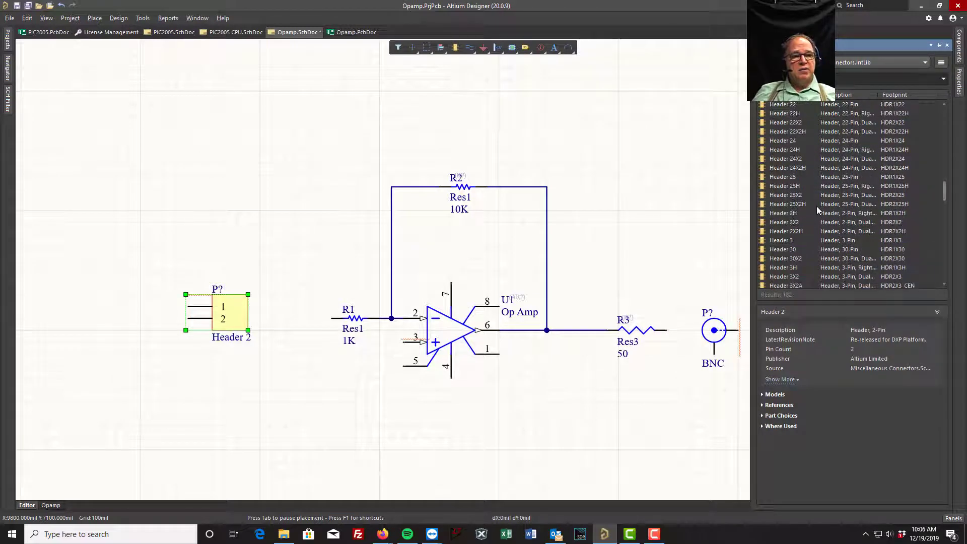
double_click(784, 268)
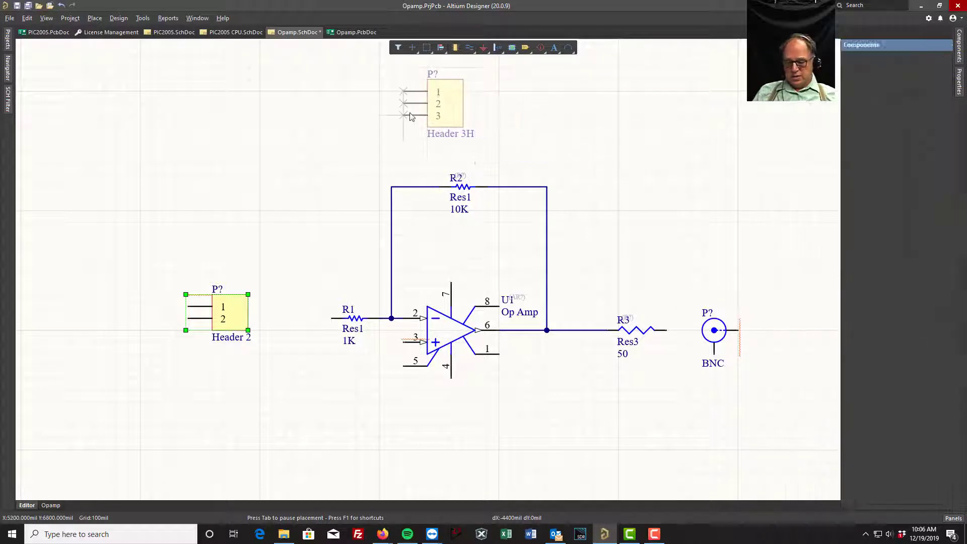
key("space")
scroll(282, 83, "up", 3)
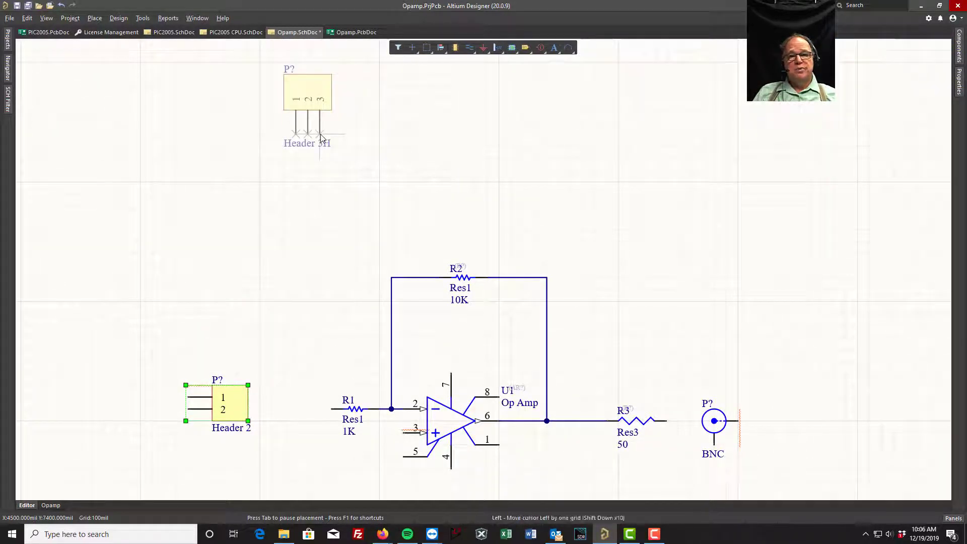
left_click(321, 137)
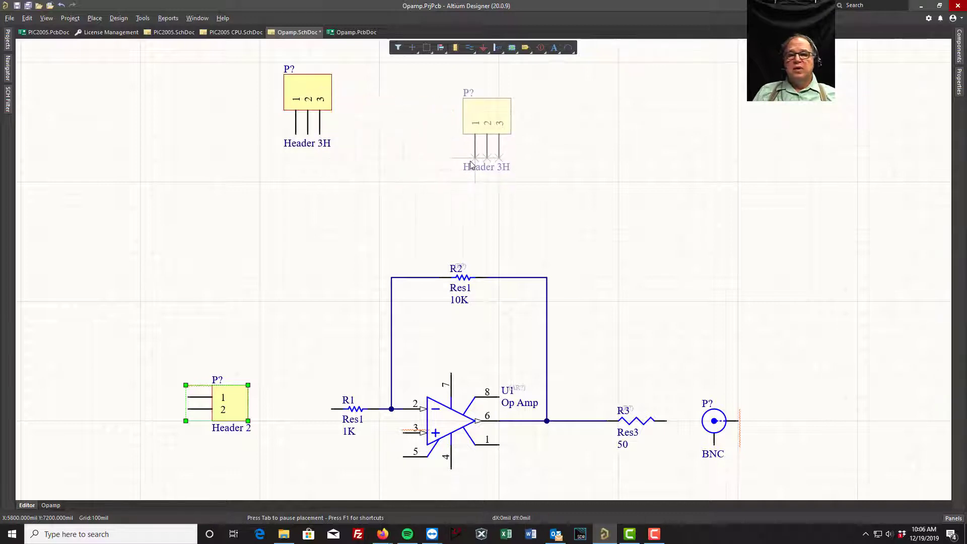
key("Escape")
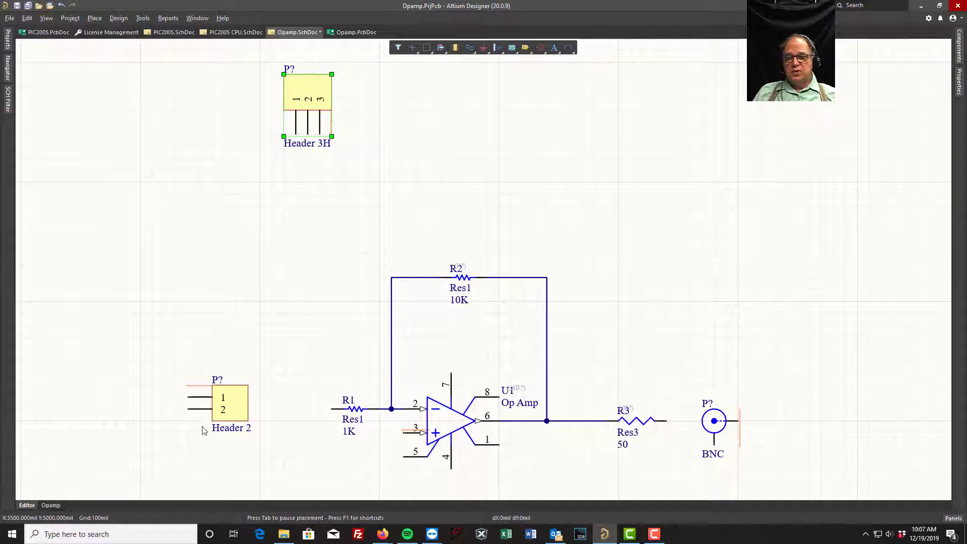
- Try to turn the Header 2 connector's pins toward R1 by rotating it in 90-degree steps
left_click(241, 407)
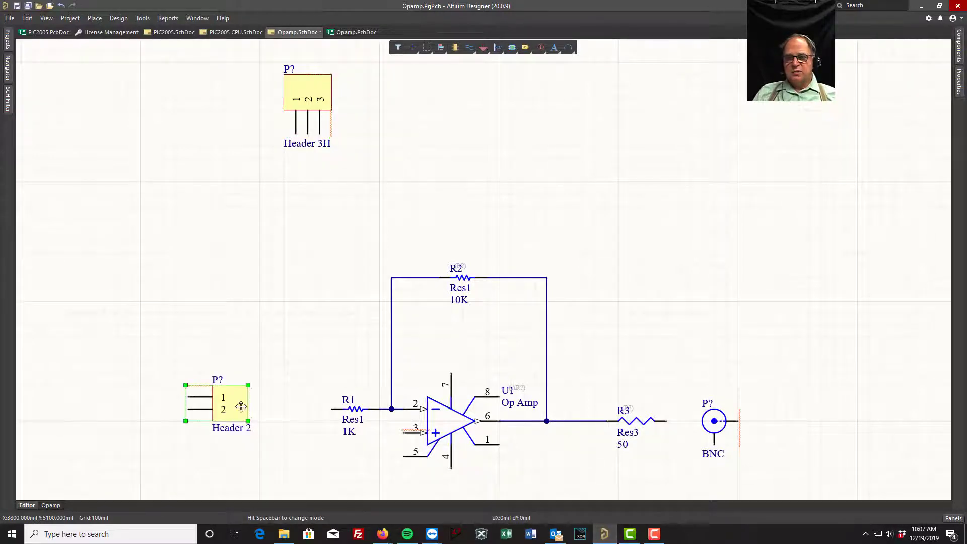
key("space")
left_click_drag(240, 407, 241, 411)
key("space")
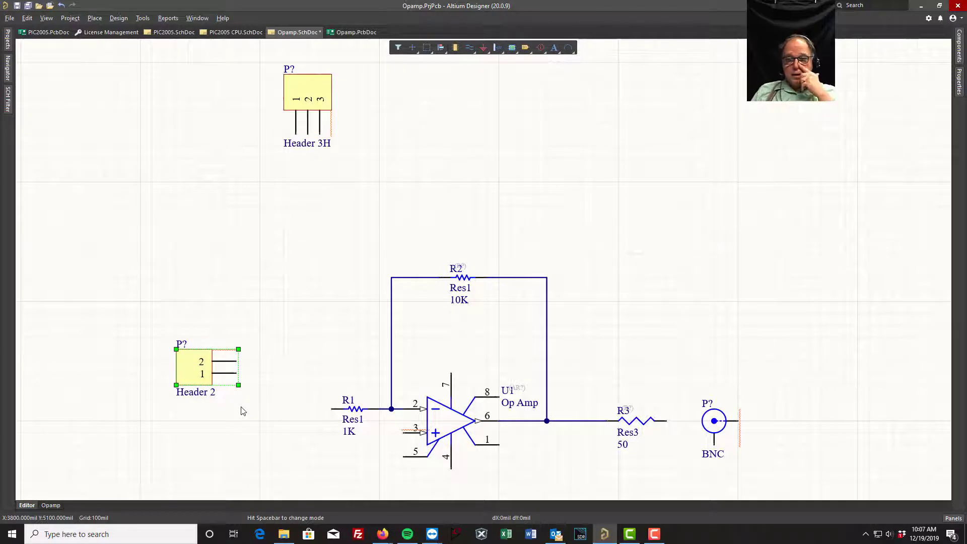
key("space")
key("space")
key("space")
key("space")
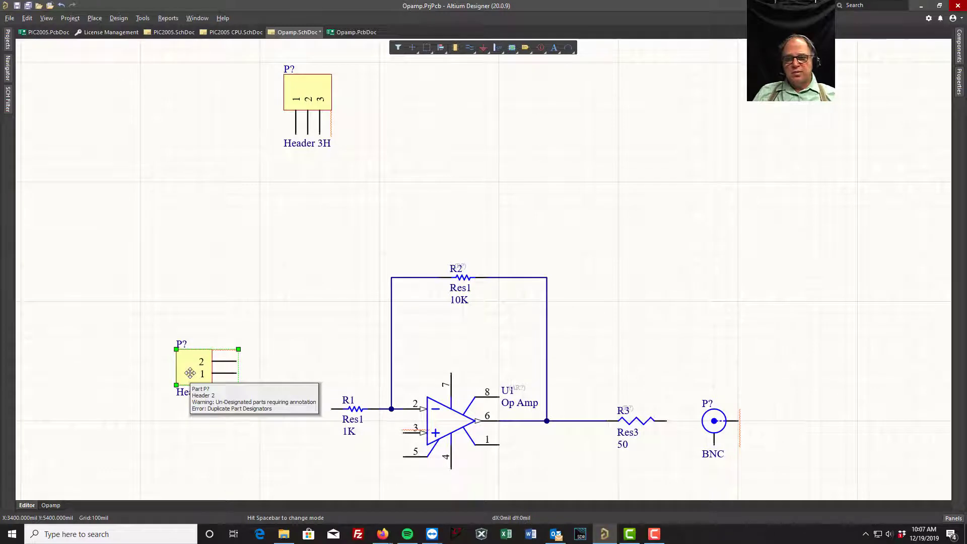
key("space")
key("space")
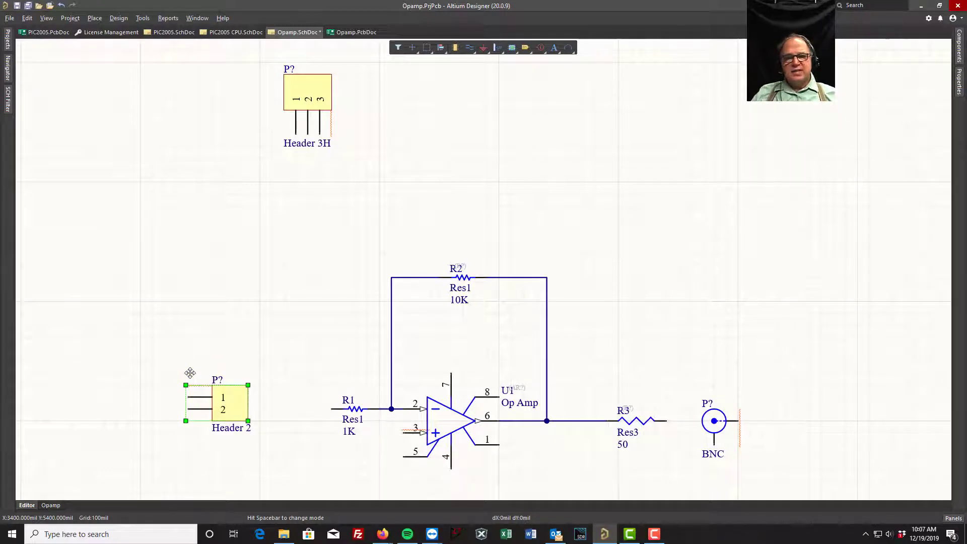
right_click(190, 373)
left_click(148, 392)
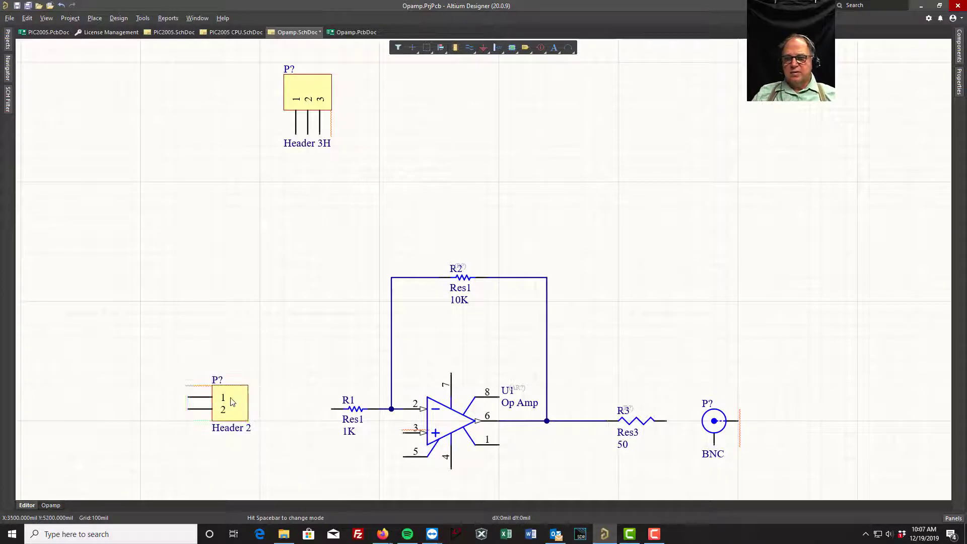
- Mirror the Header 2 connector horizontally so its pins face R1, and place it with pin 1 level with R1
key("x")
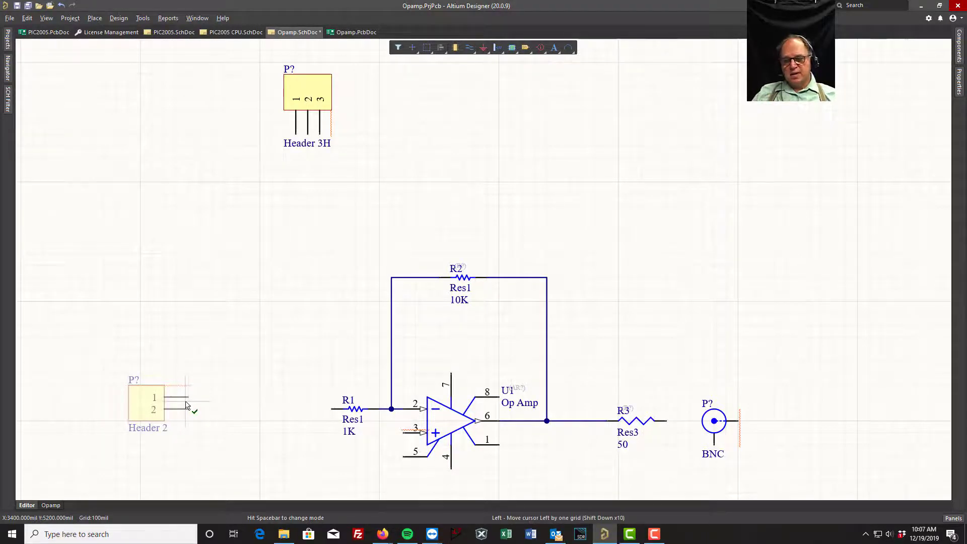
key("x")
key("Left")
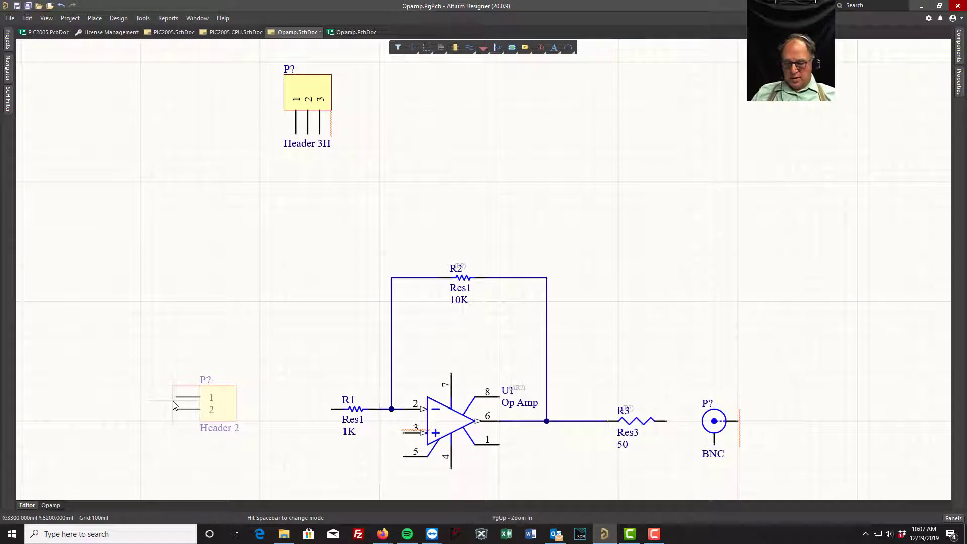
key("y")
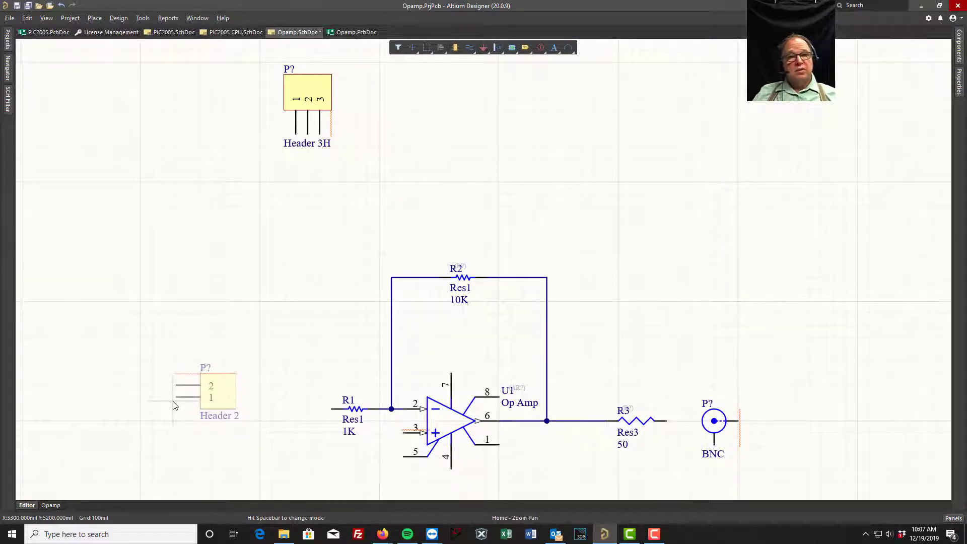
key("x")
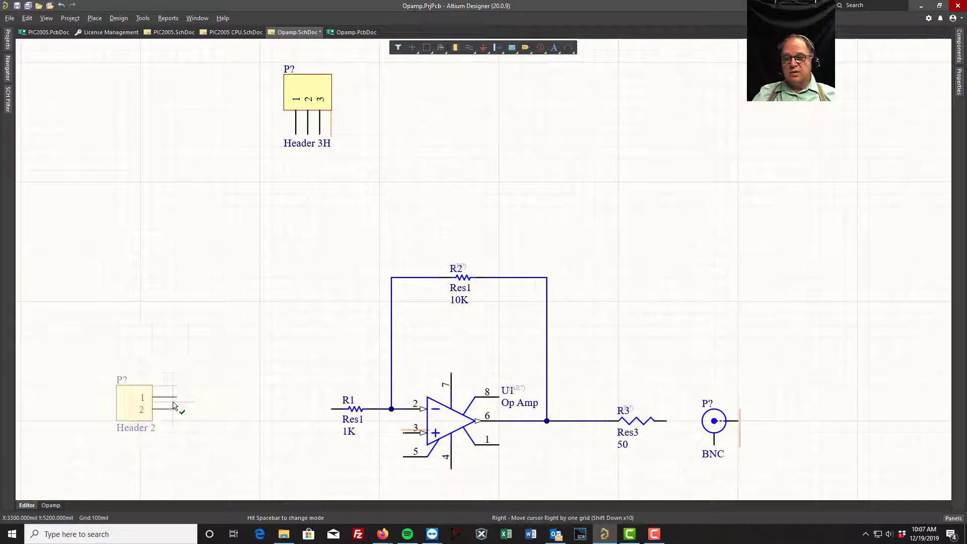
key("y")
left_click(240, 411)
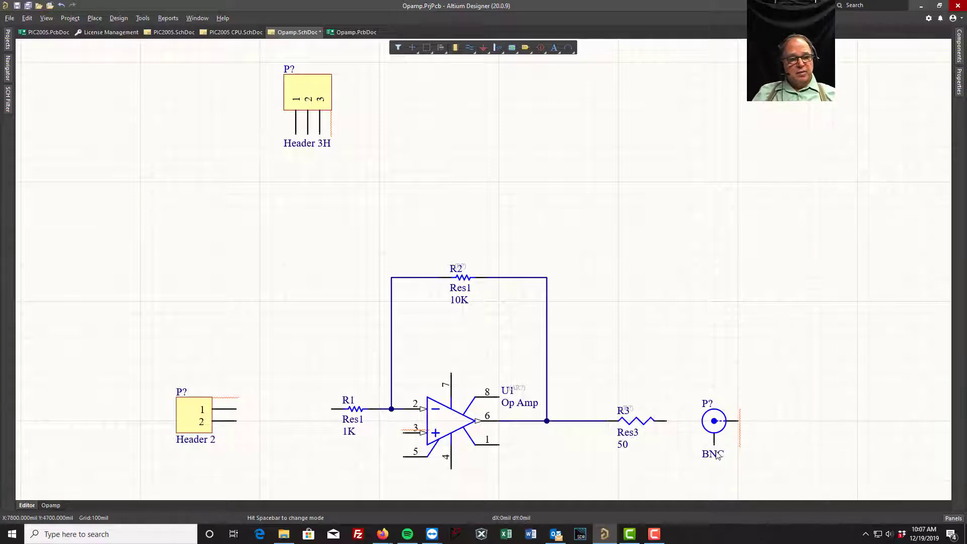
- Flip the BNC connector so its signal pin joins R3's free end, and move its comment beside the designator
left_click_drag(717, 456, 737, 400)
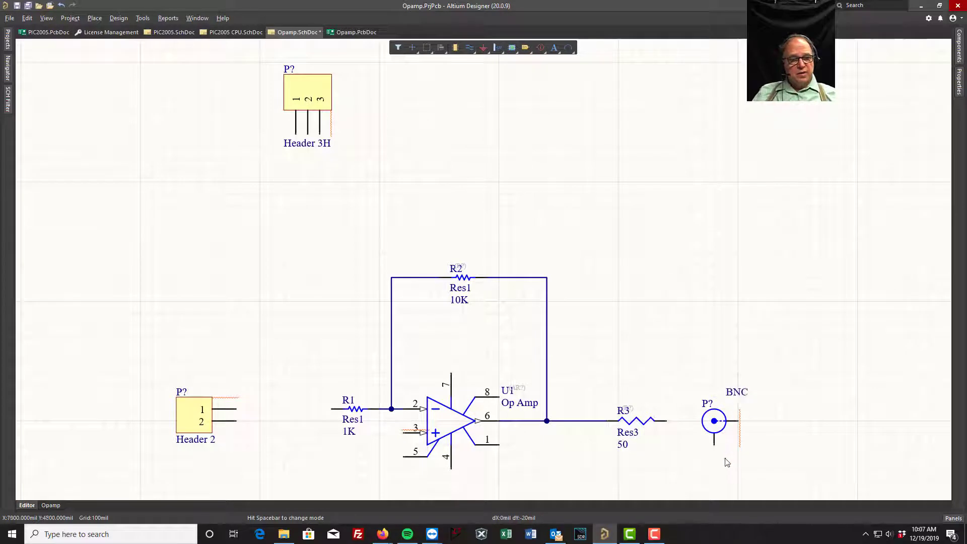
left_click(716, 427)
left_click_drag(715, 427, 684, 443)
key("space")
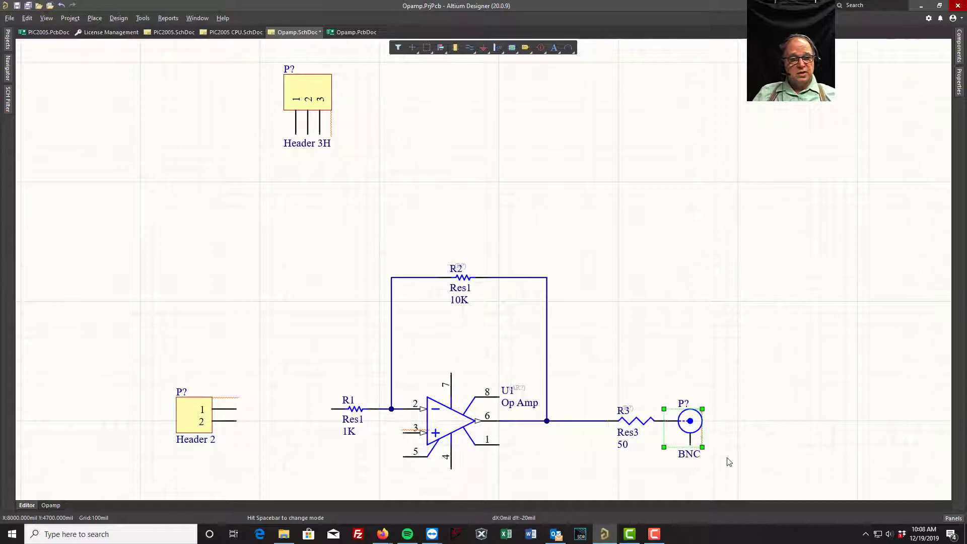
left_click(688, 462)
left_click_drag(699, 457, 723, 406)
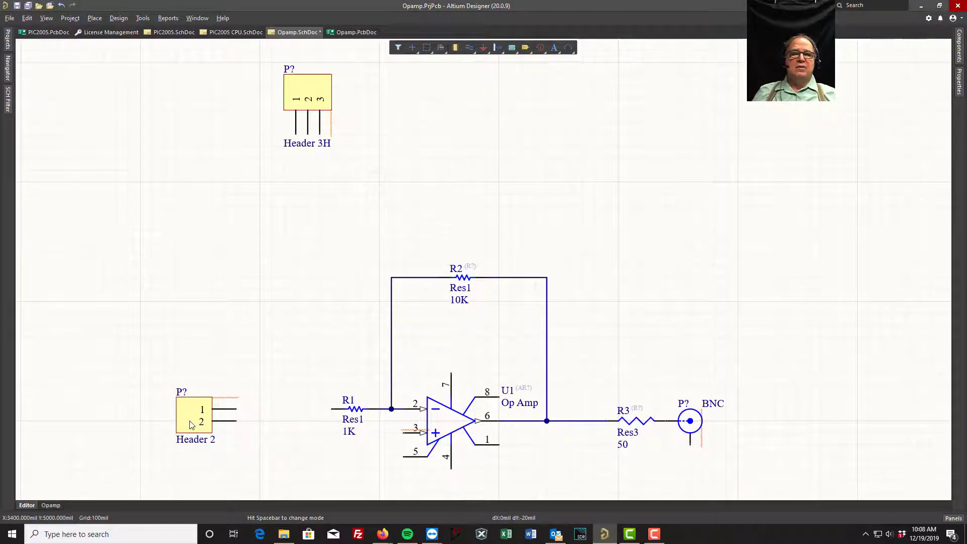
- Change the Header 3H connector's comment to Power and move that label above the connector, beside its designator
mouse_move(192, 425)
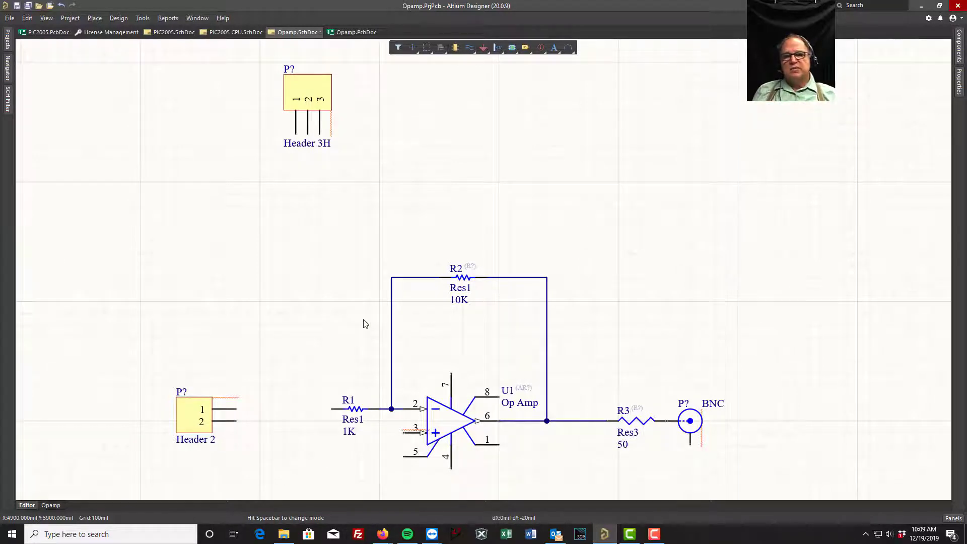
left_click(303, 145)
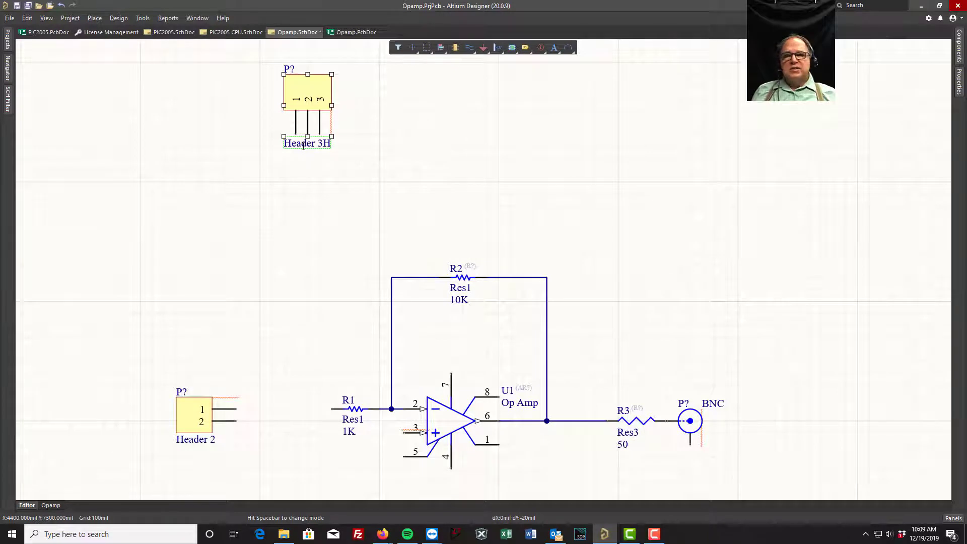
left_click(959, 83)
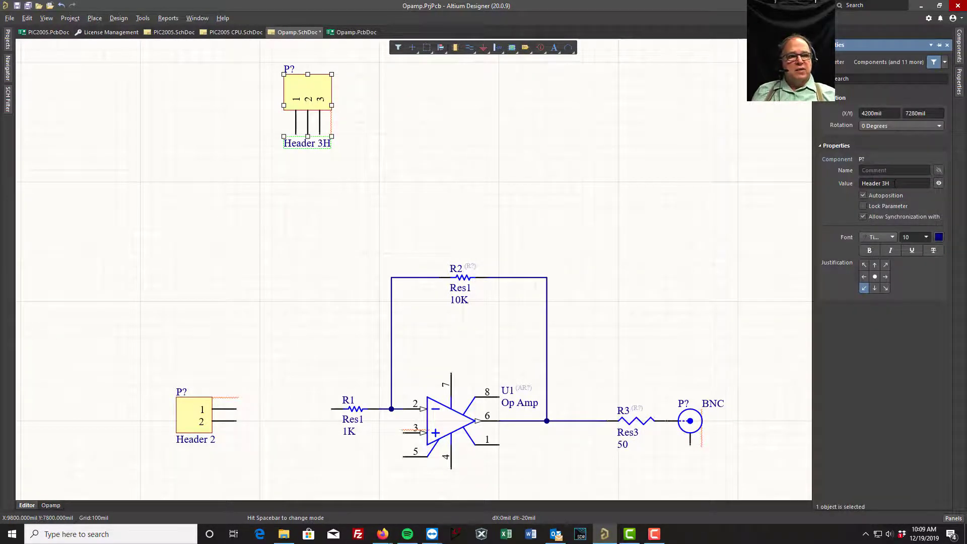
left_click(895, 183)
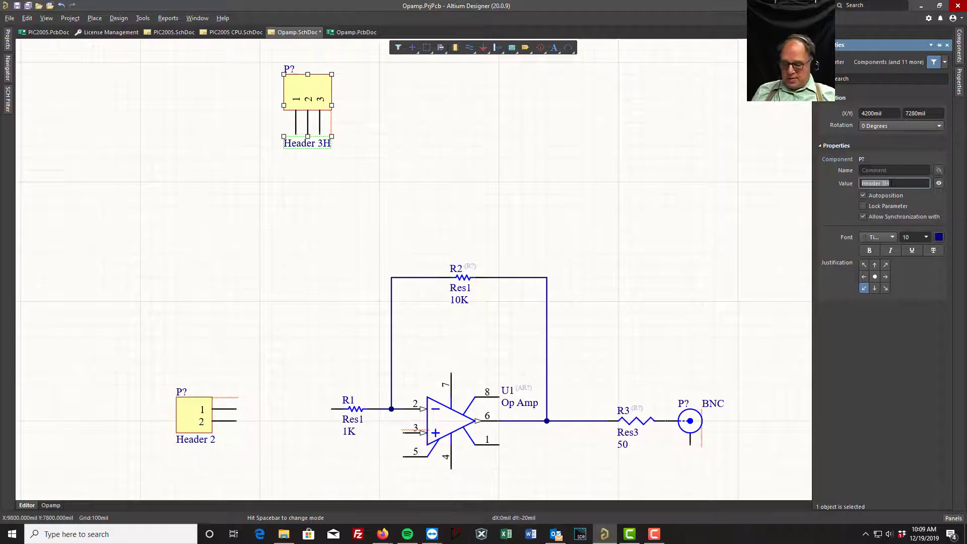
type("Power")
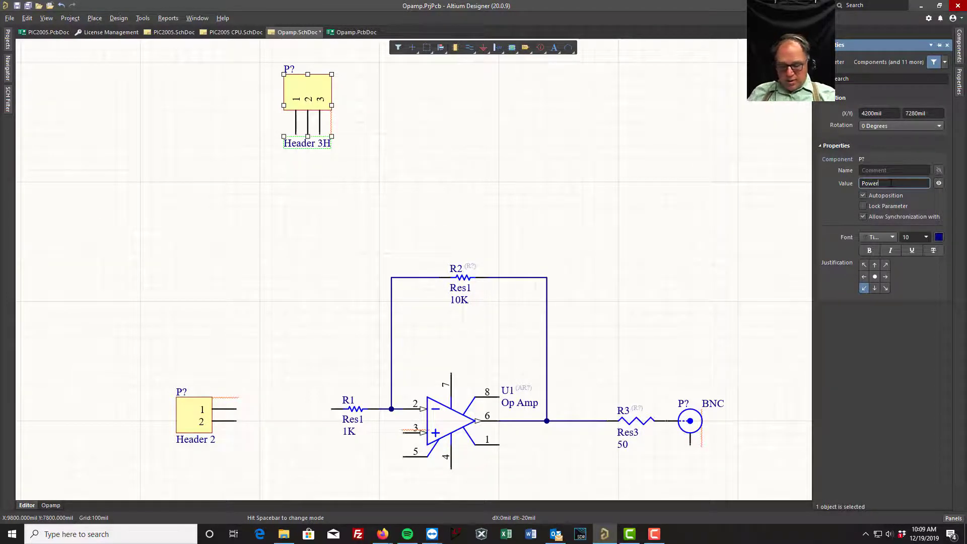
key("Return")
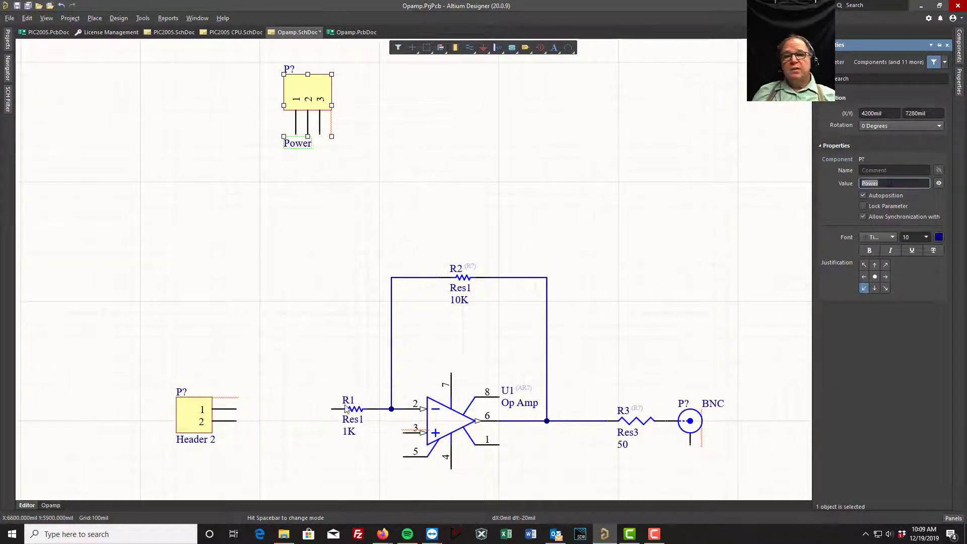
left_click(309, 152)
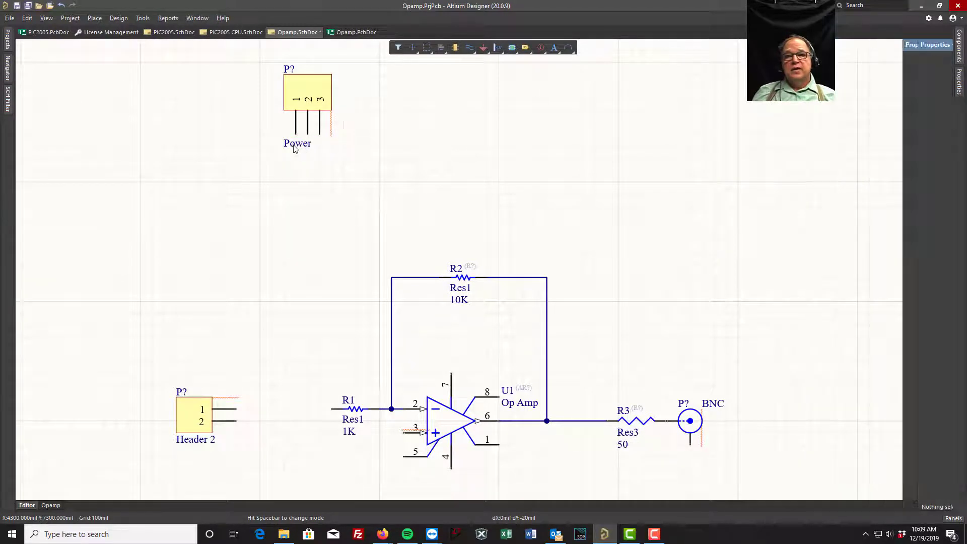
left_click_drag(294, 146, 339, 72)
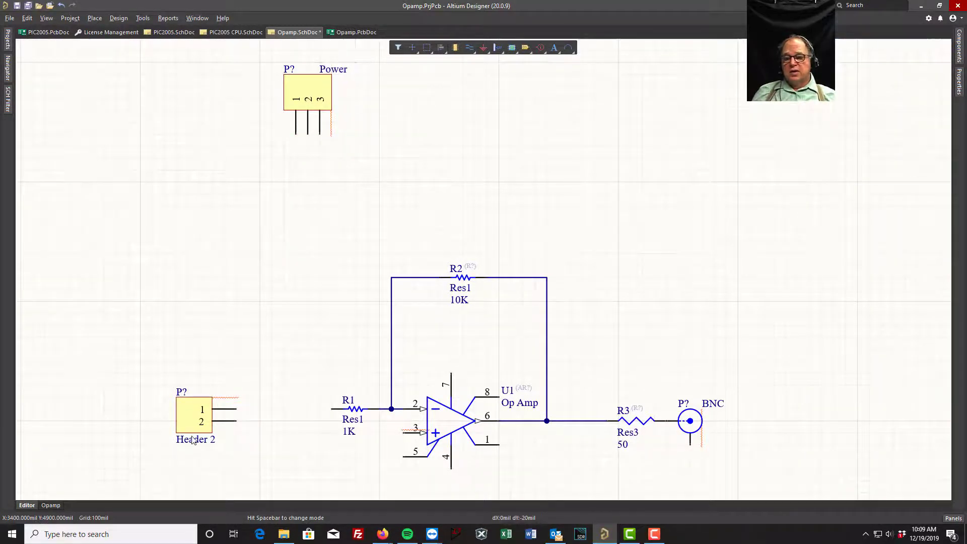
- Change the Header 2 connector's comment to Input
left_click(190, 419)
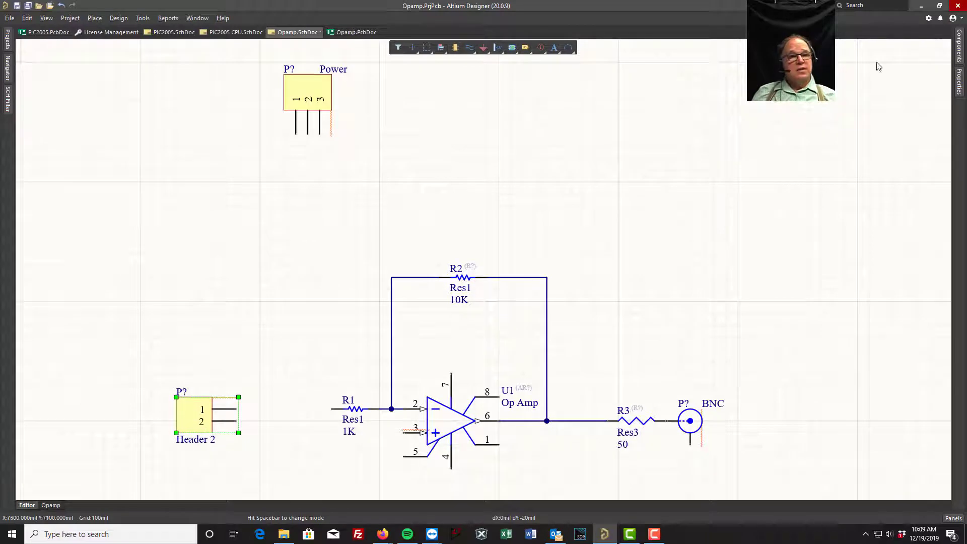
mouse_move(961, 84)
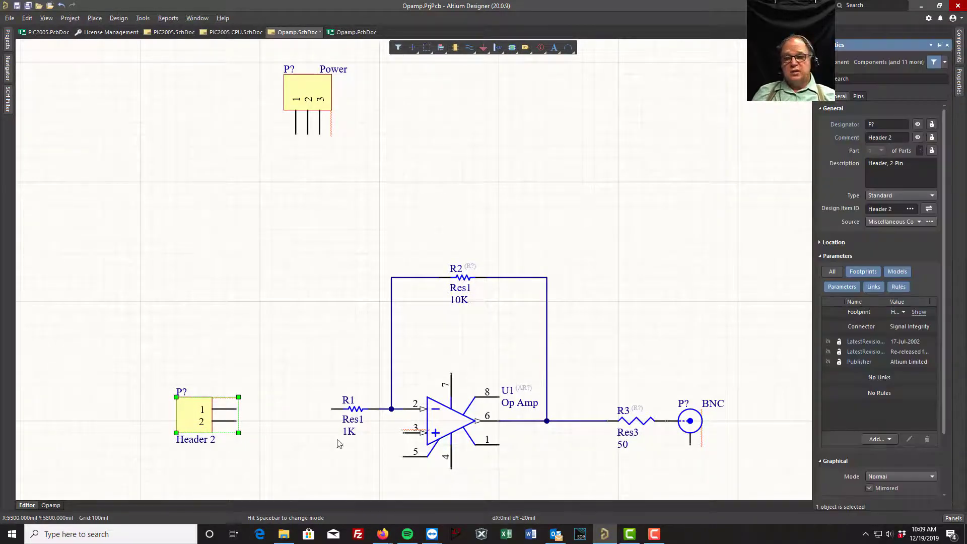
left_click(191, 440)
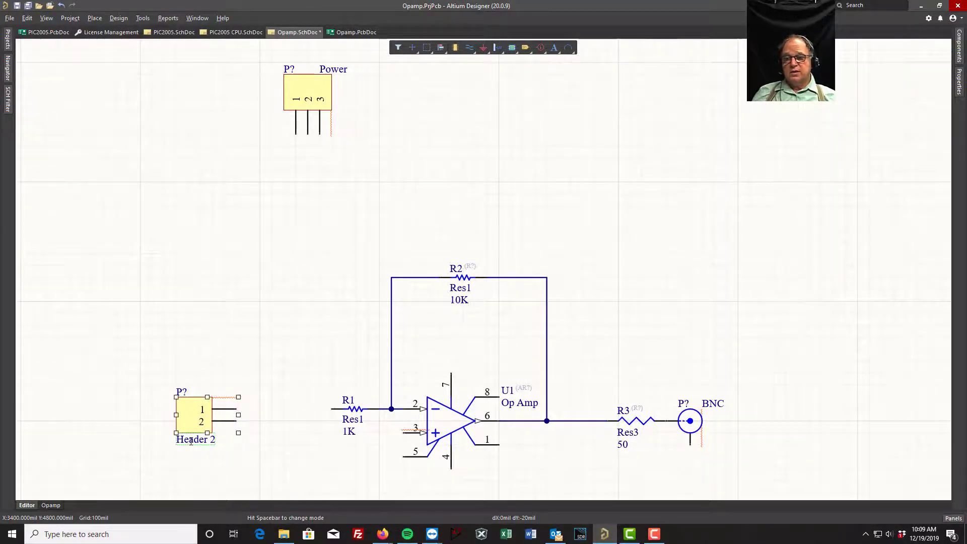
left_click(211, 441)
left_click_drag(220, 440, 170, 441)
type("I")
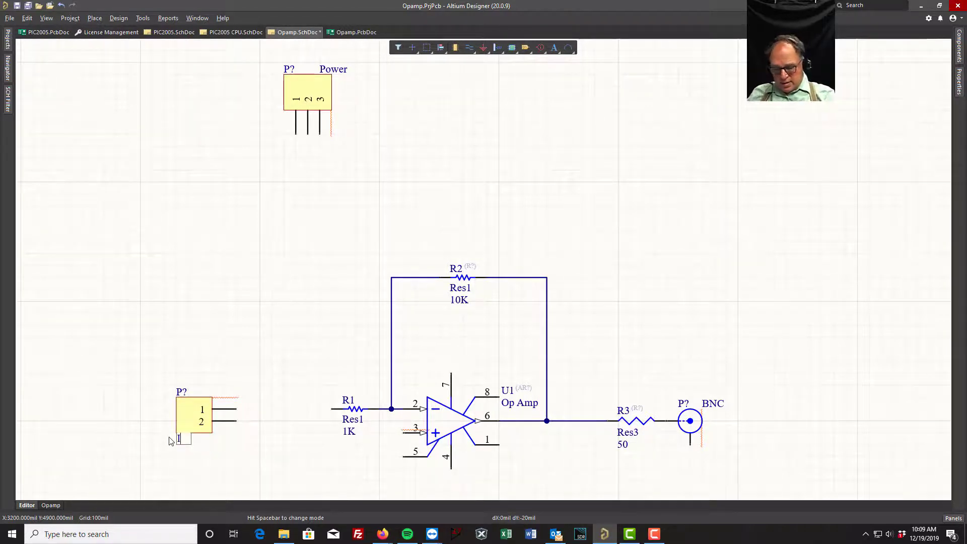
type("nput")
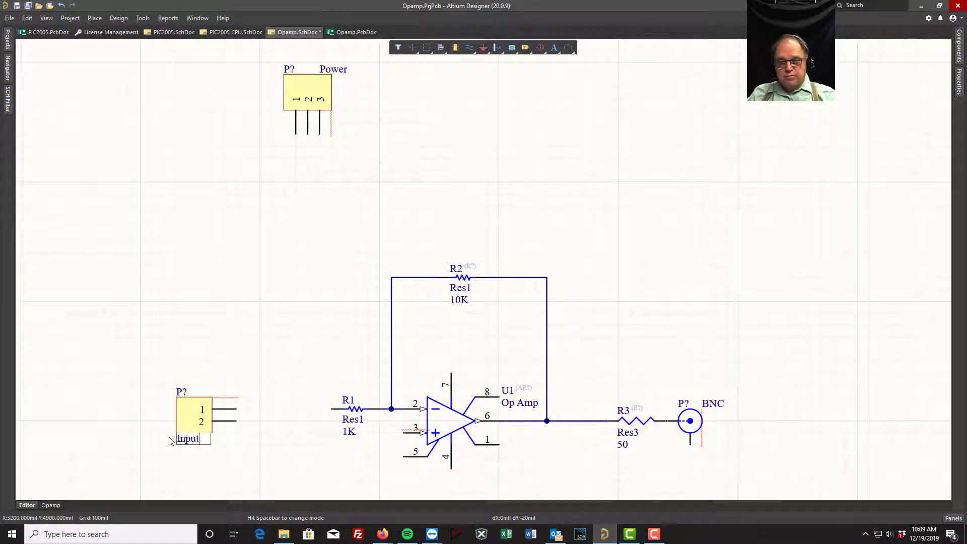
key("Return")
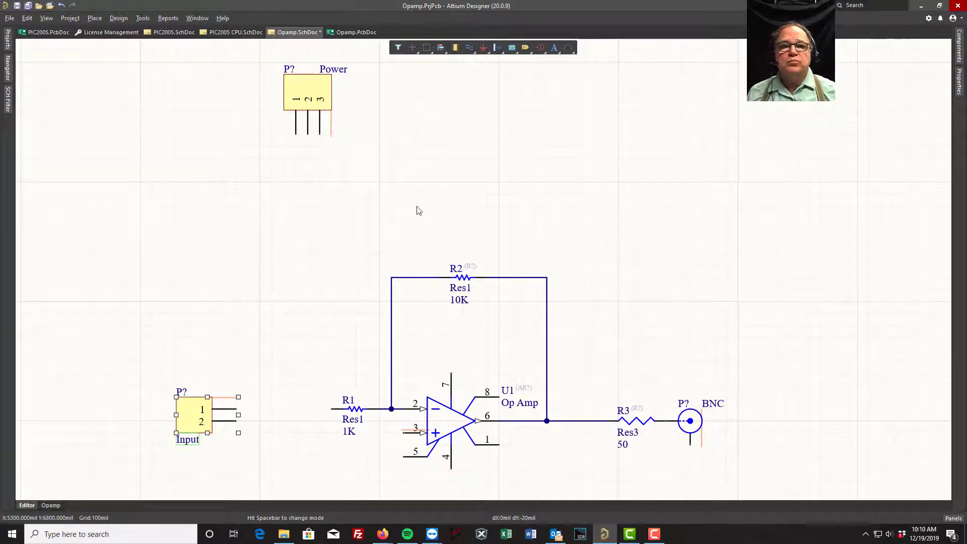
- Place GND symbols below the Power connector's pin 2, on the Input connector's pin 2, on the BNC's ground pin and beside op-amp pin 3
left_click(484, 49)
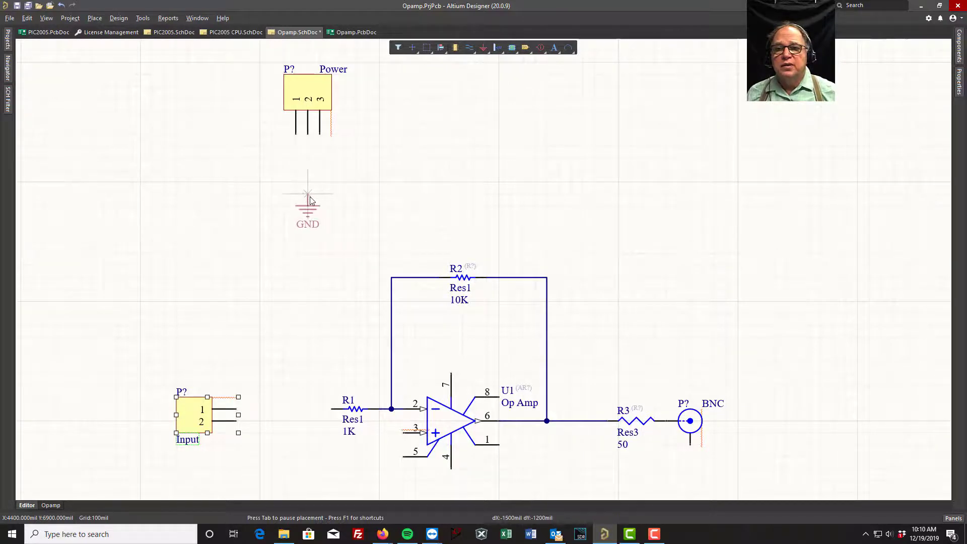
left_click(308, 206)
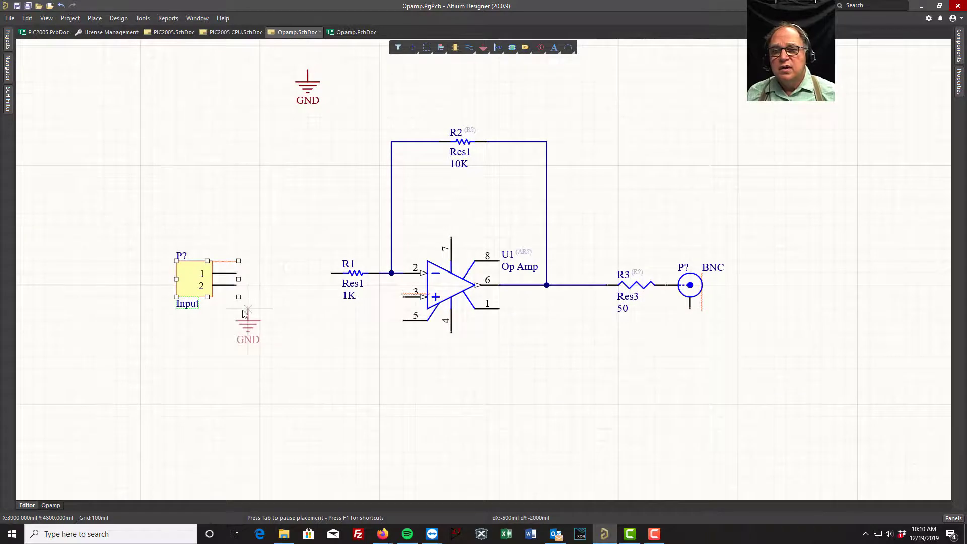
left_click(239, 294)
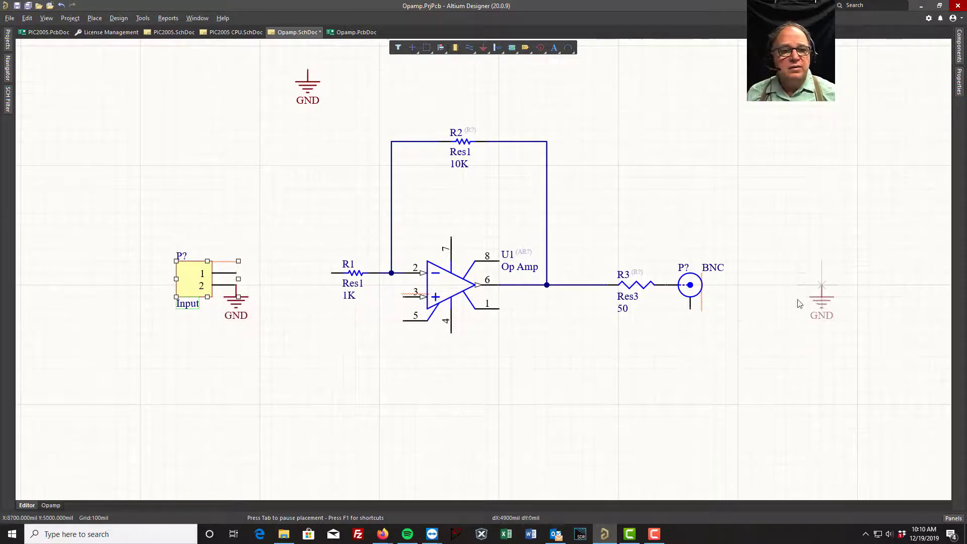
left_click(690, 320)
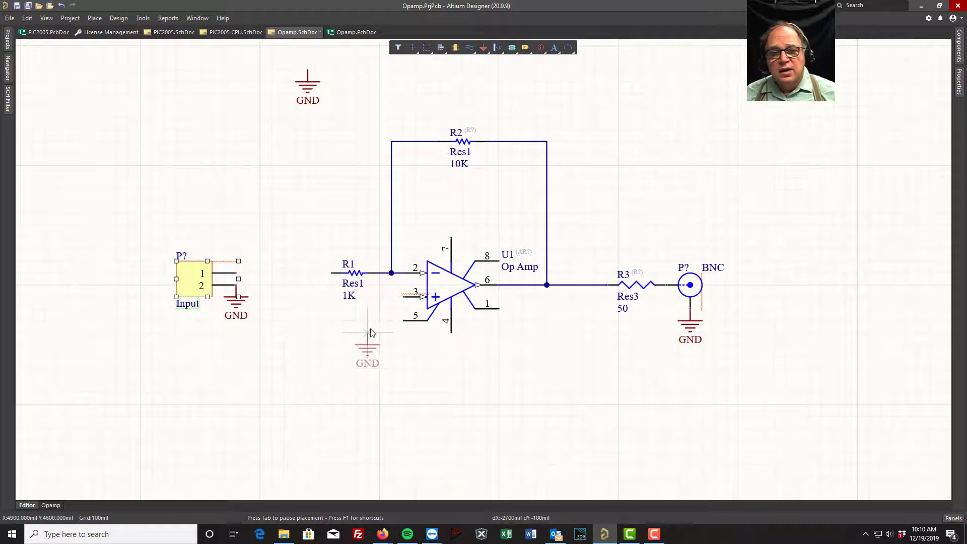
left_click(376, 301)
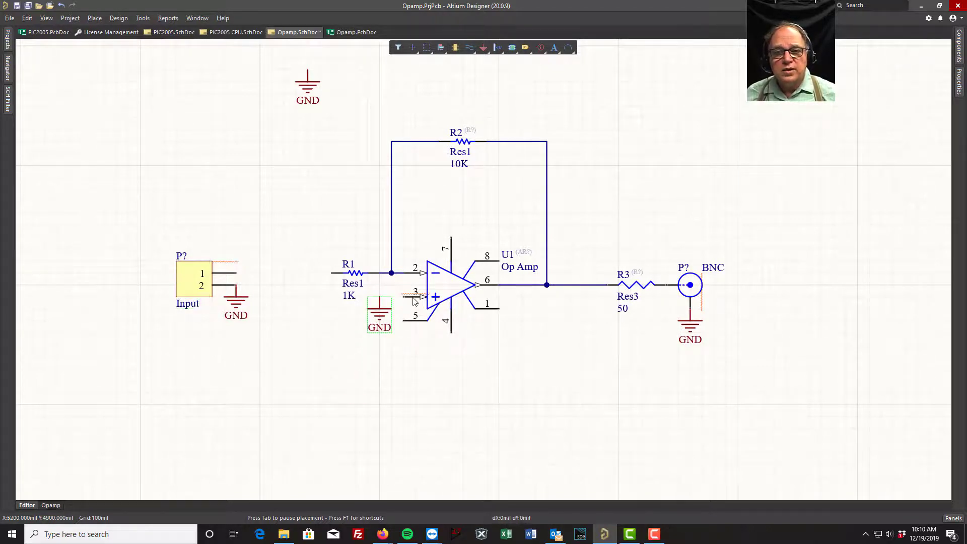
- Wire the upper GND symbol to the Power connector's pin 2, and the GND symbol beside the op-amp to its pin 3
scroll(712, 132, "up", 3)
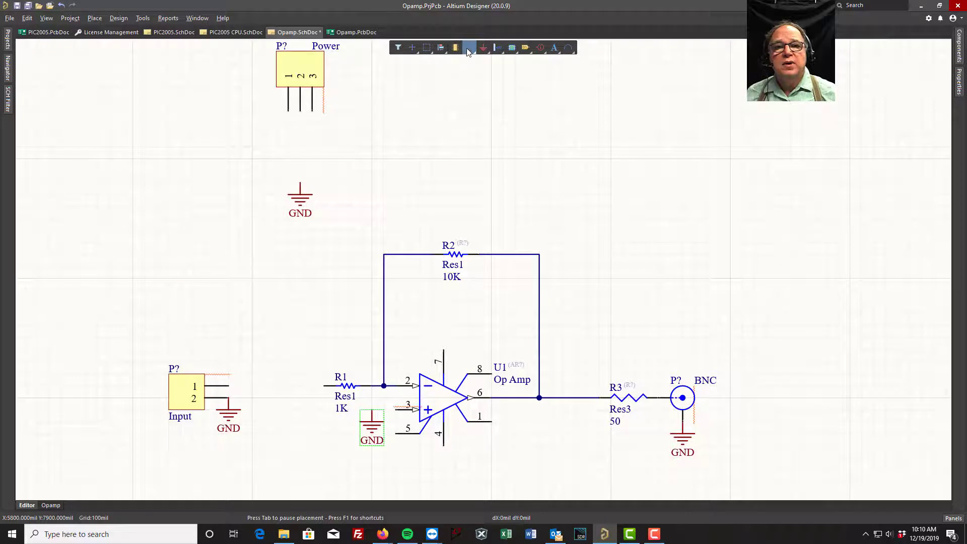
left_click(300, 182)
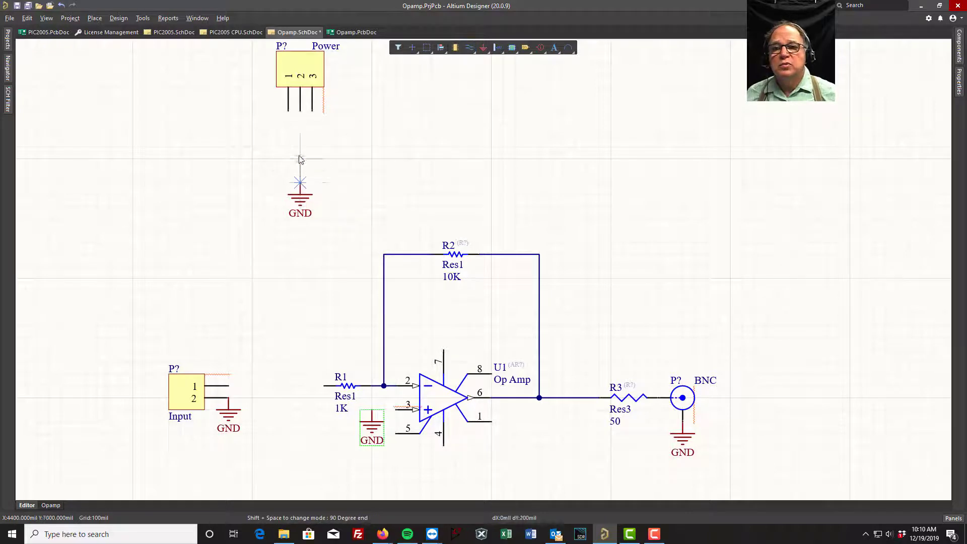
left_click(300, 111)
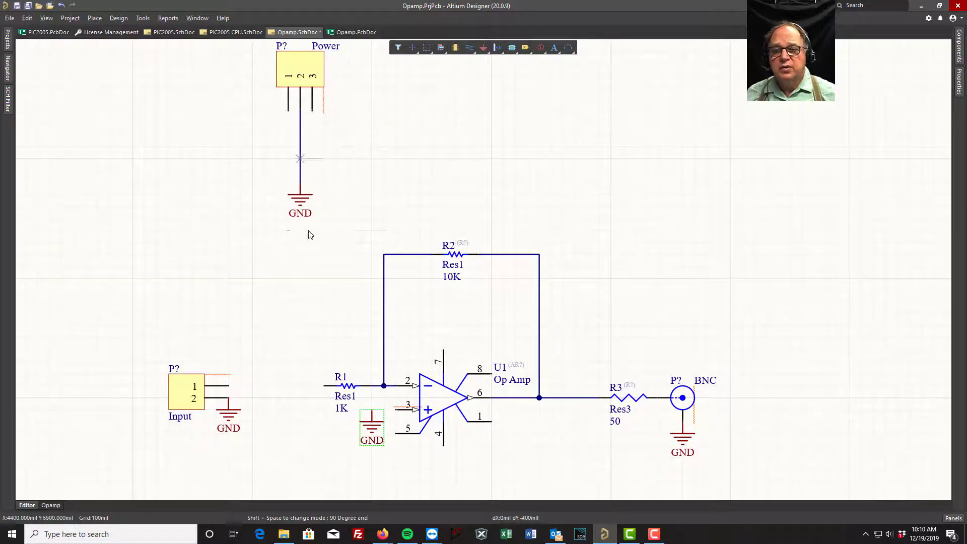
left_click(373, 410)
left_click(411, 409)
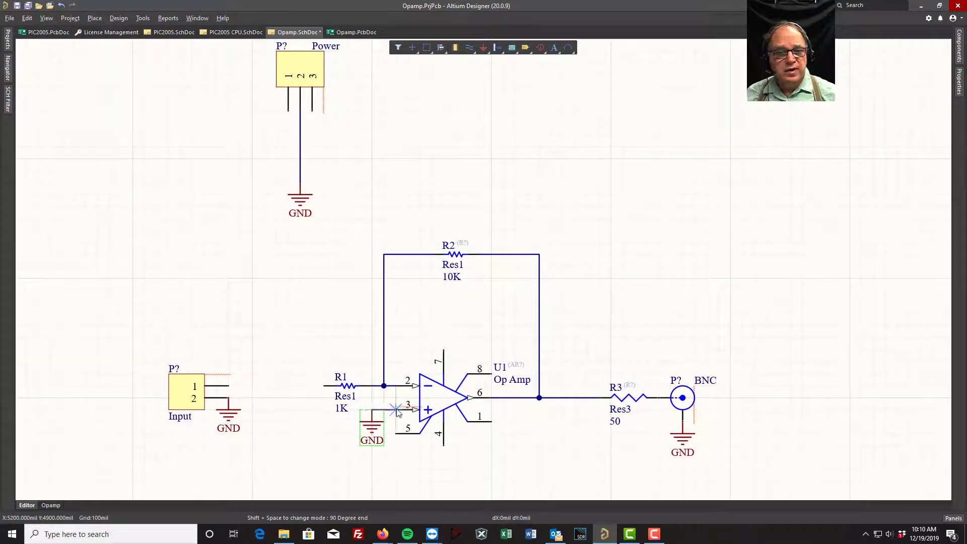
right_click(397, 171)
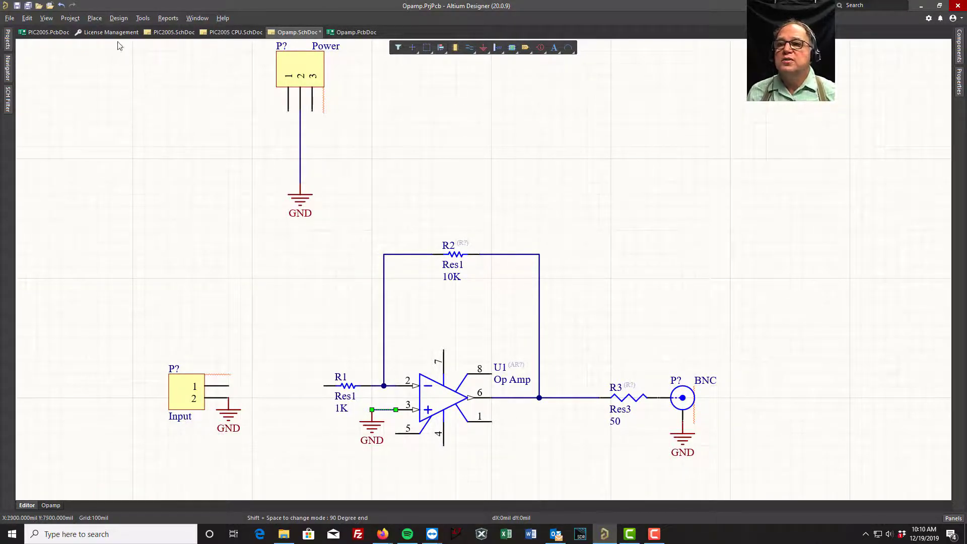
- Place a net label named Input on the Input connector's pin 1
left_click(95, 18)
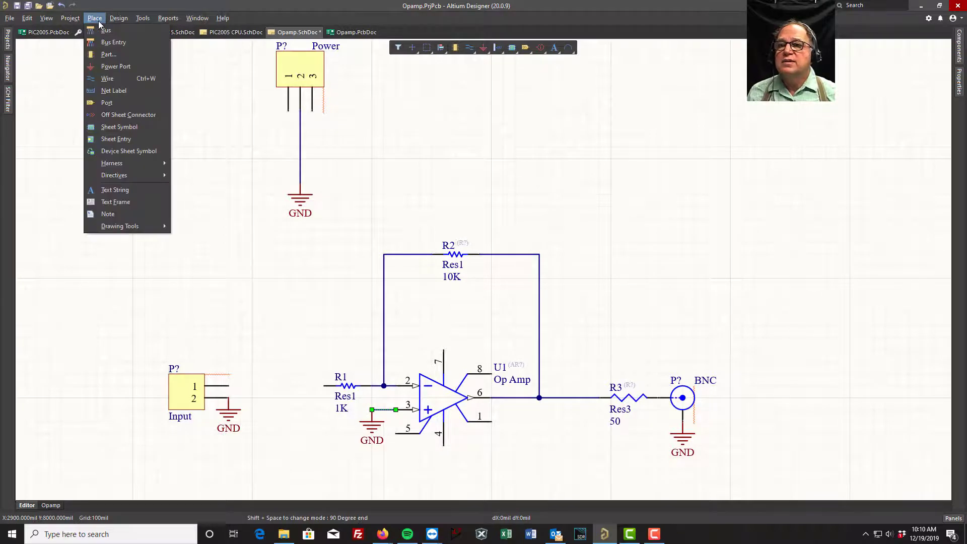
left_click(108, 91)
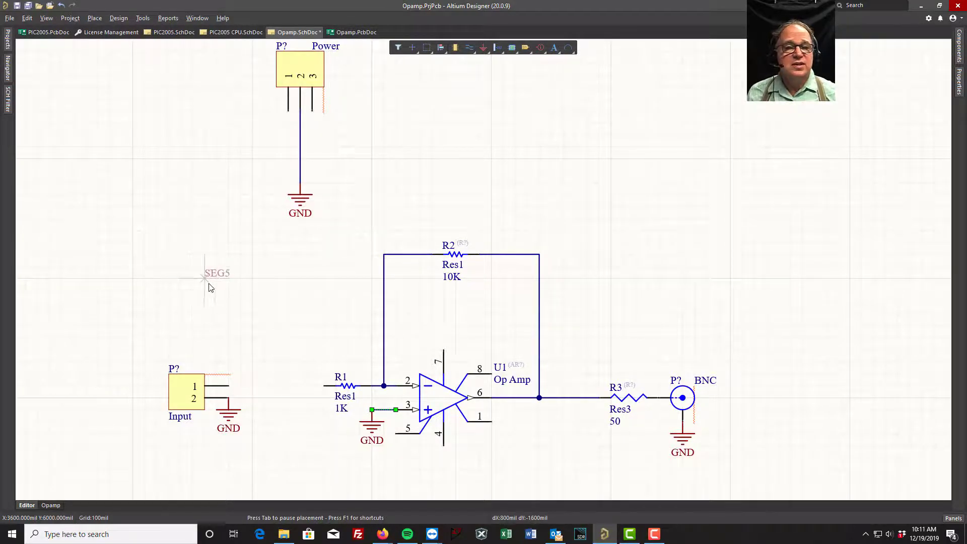
key("Right")
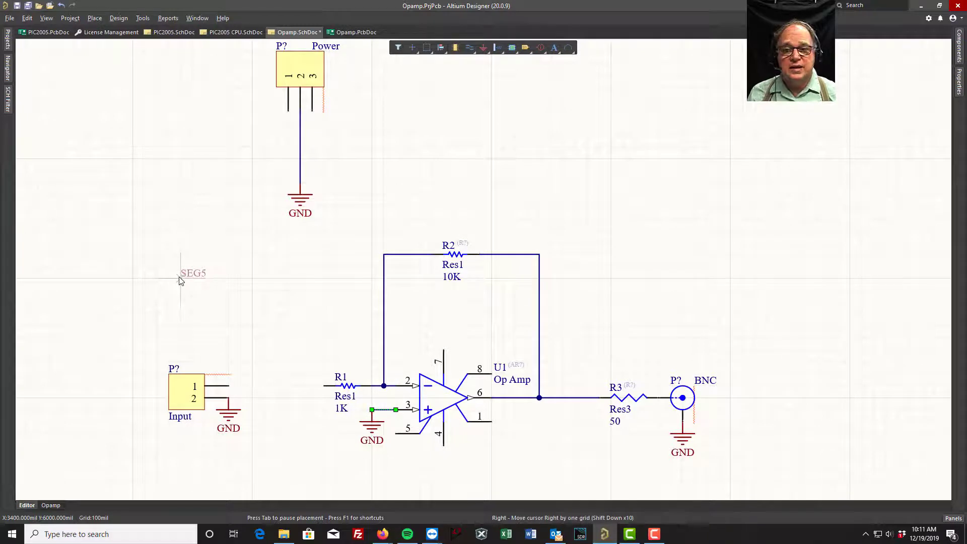
key("Down")
key("Tab")
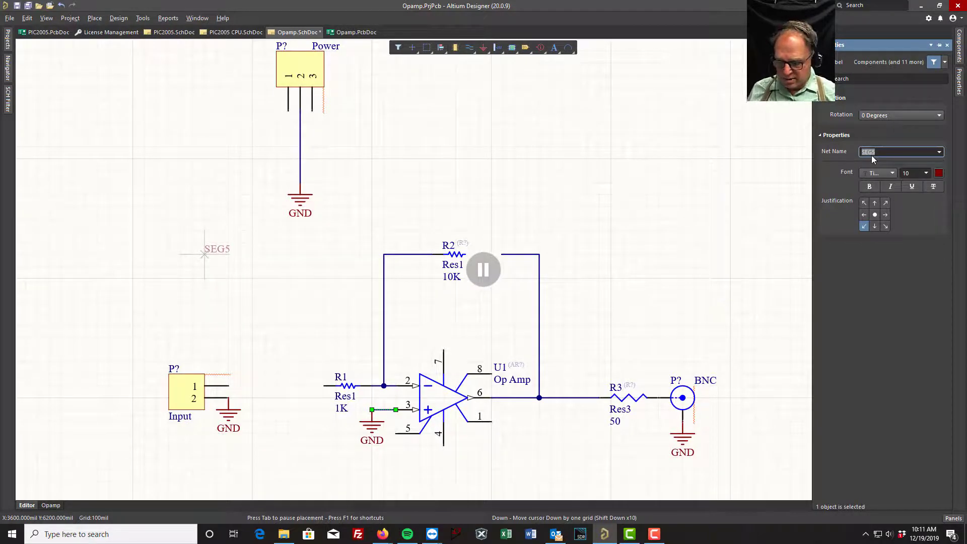
type("nput")
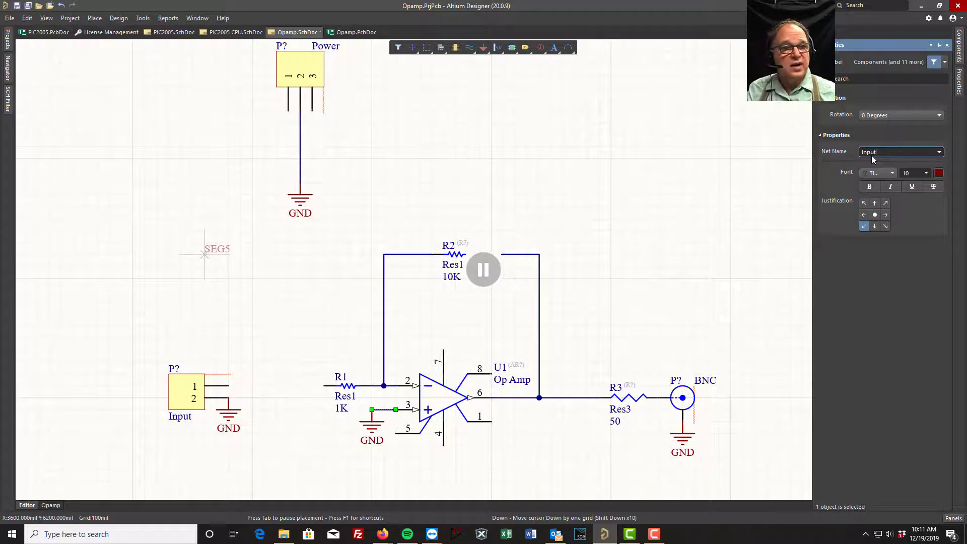
key("Return")
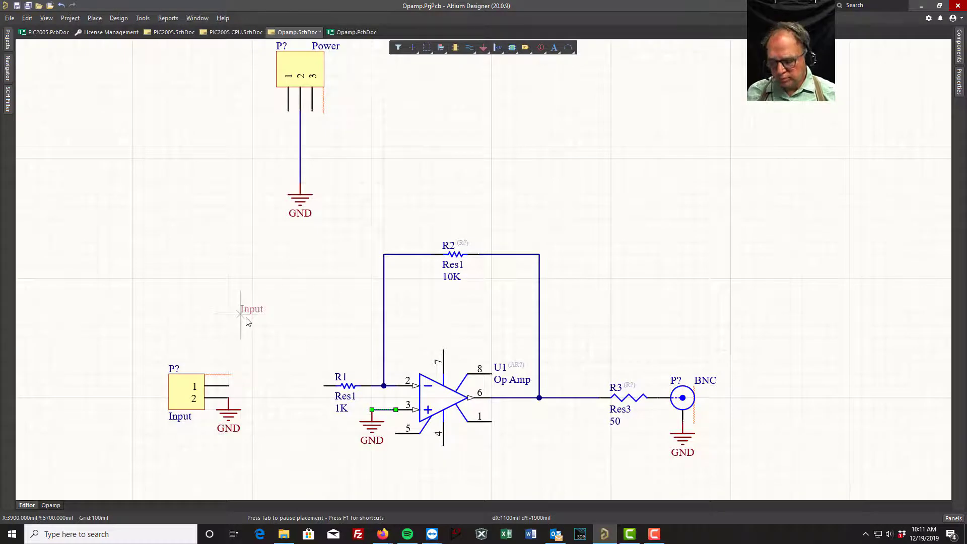
left_click(229, 387)
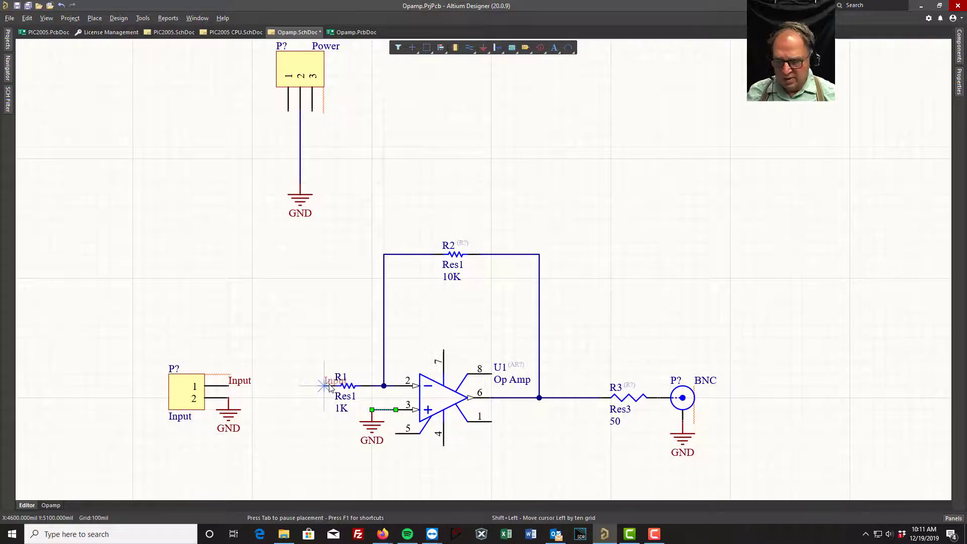
- Place a second horizontal Input net label just before R1, and draw a short wire from R1's free end under it
key("space")
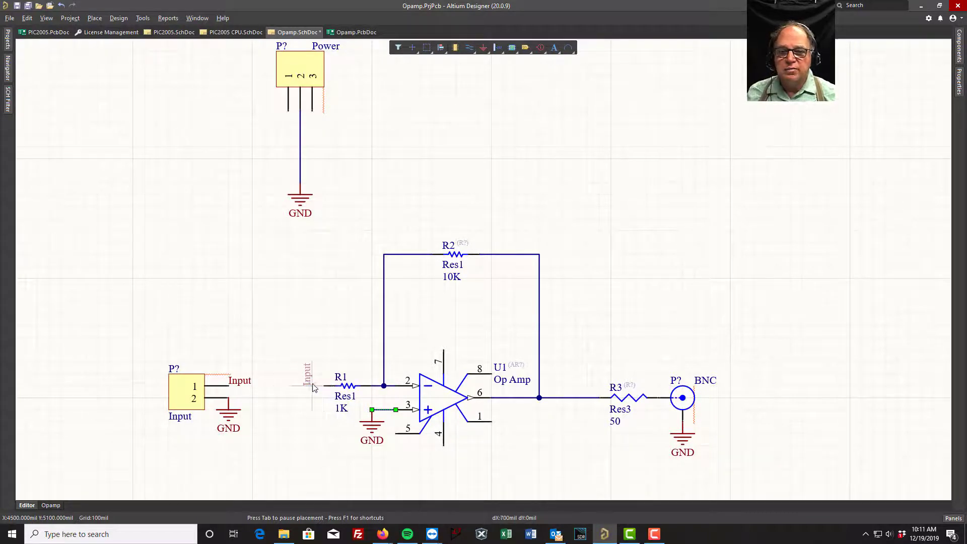
key("space")
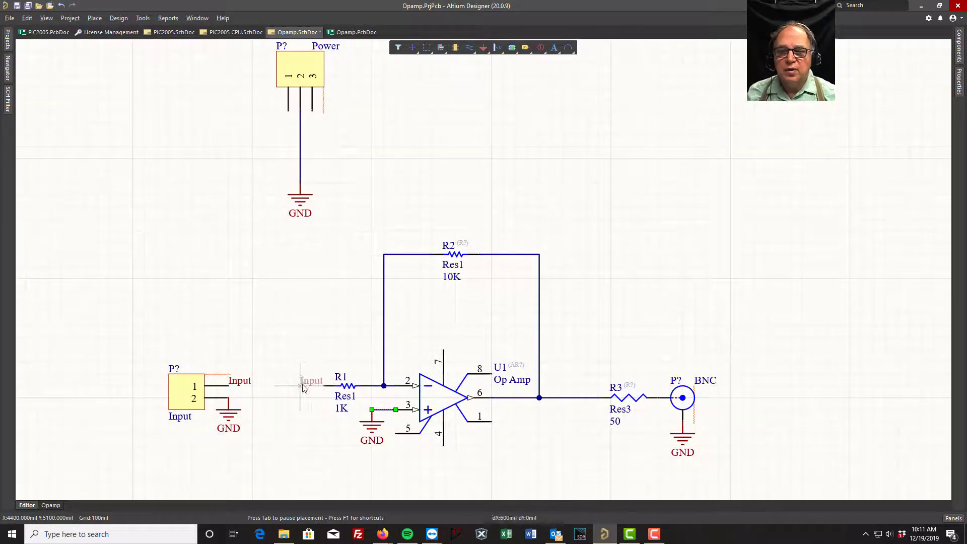
left_click(303, 386)
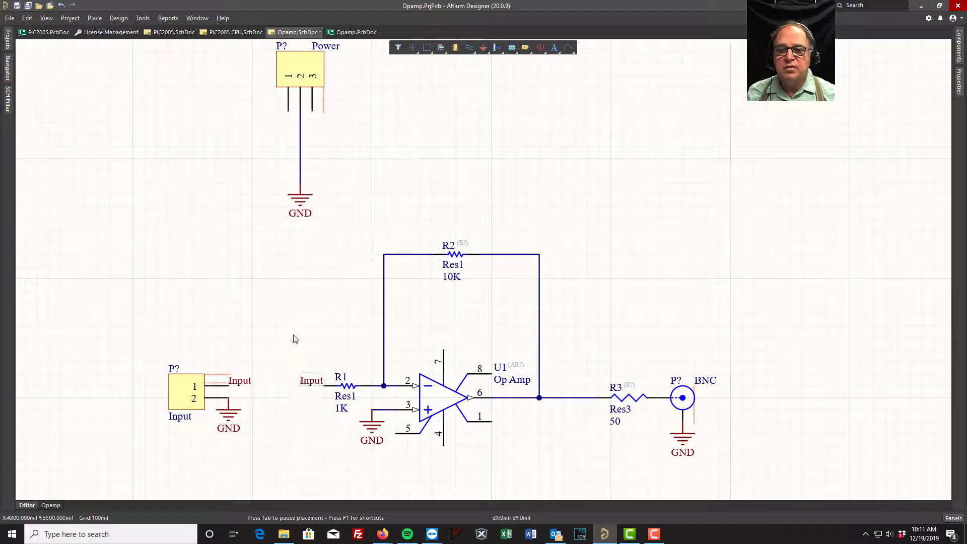
left_click(470, 47)
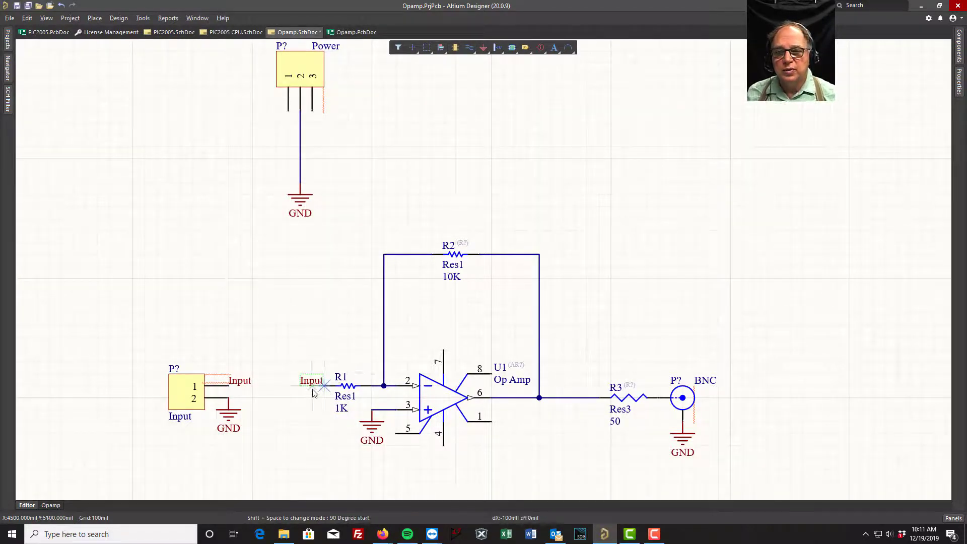
left_click(302, 387)
right_click(295, 303)
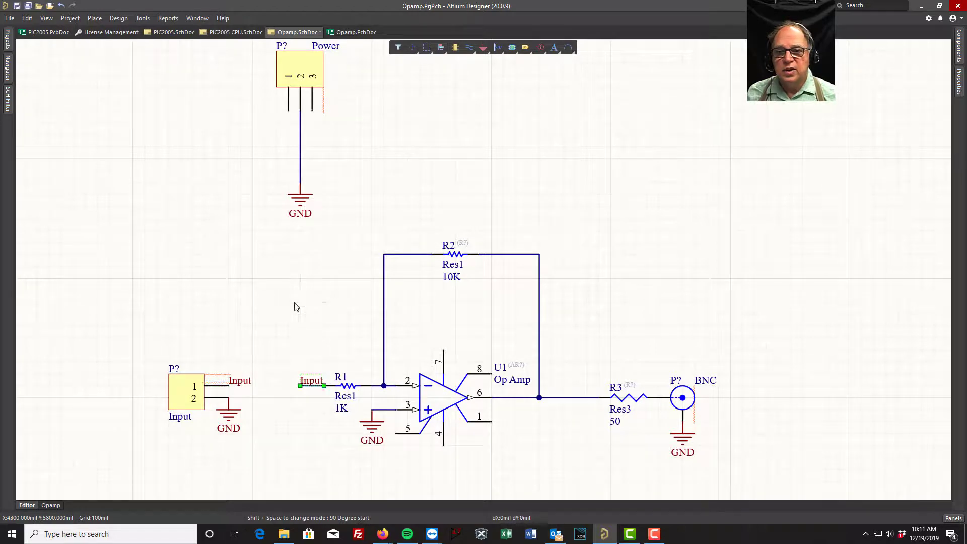
left_click(269, 331)
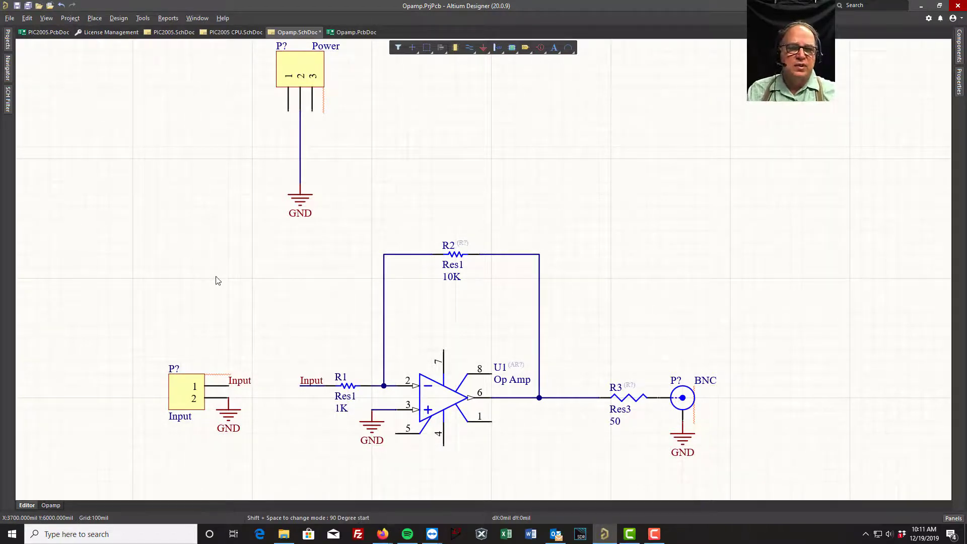
key("XF86AudioLowerVolume")
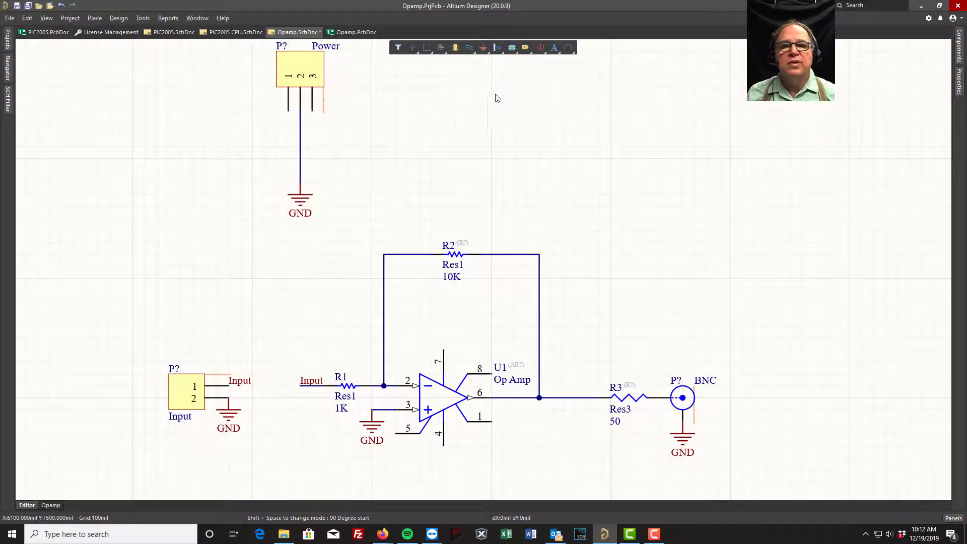
- Set up a new power port with the Bar style and the name +12V
left_click(95, 18)
left_click(109, 71)
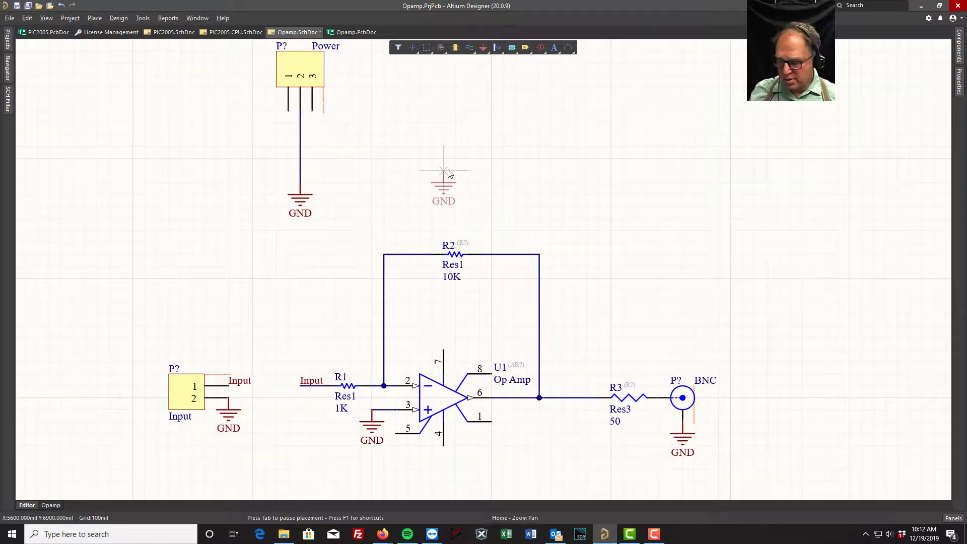
key("Tab")
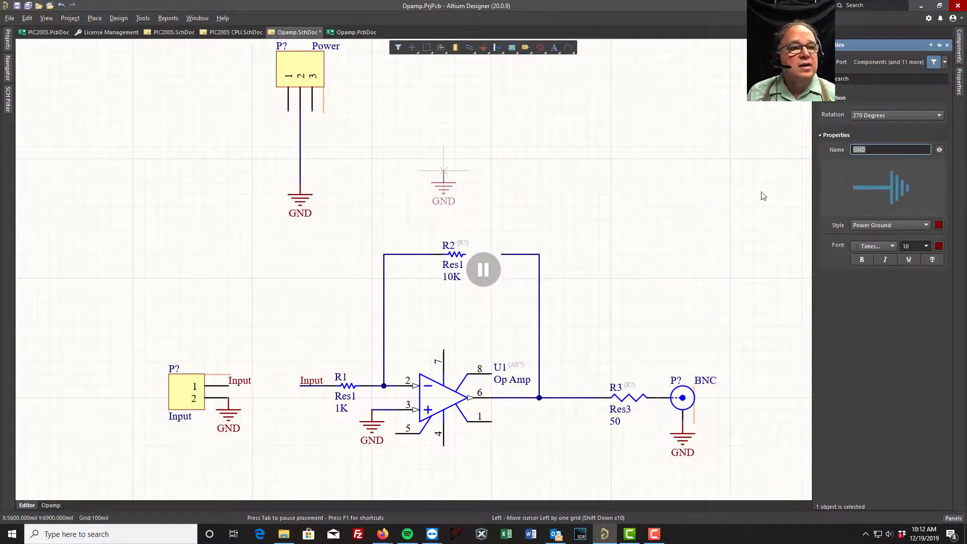
left_click(925, 225)
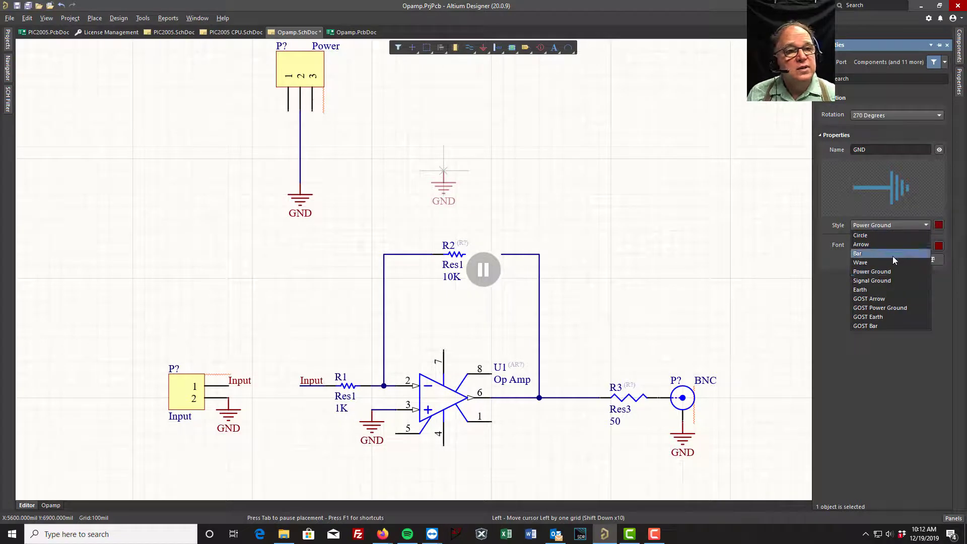
left_click(871, 253)
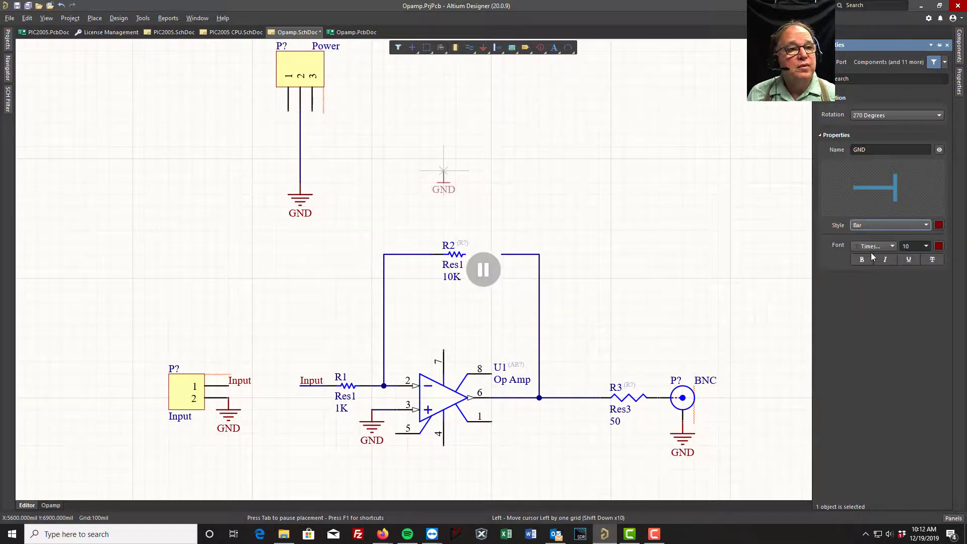
left_click(873, 149)
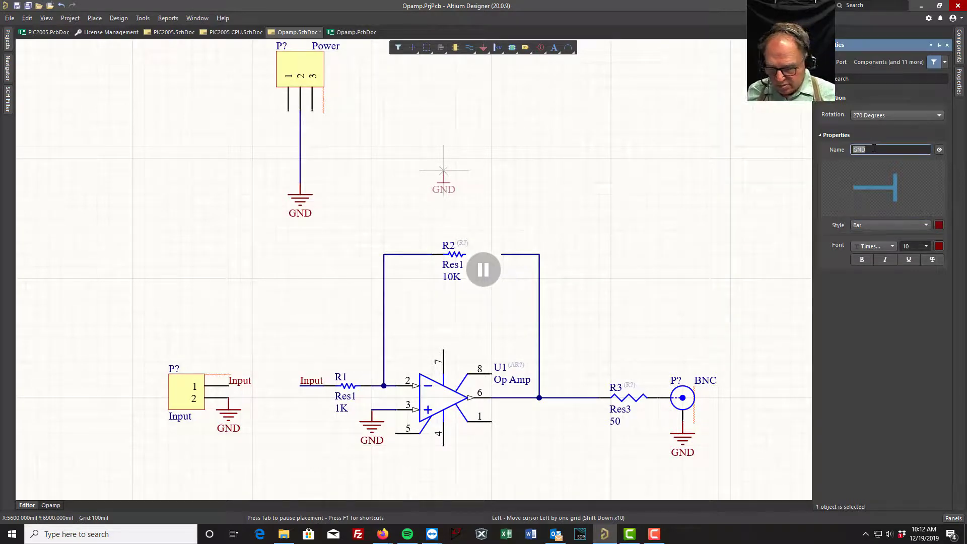
type("+12V")
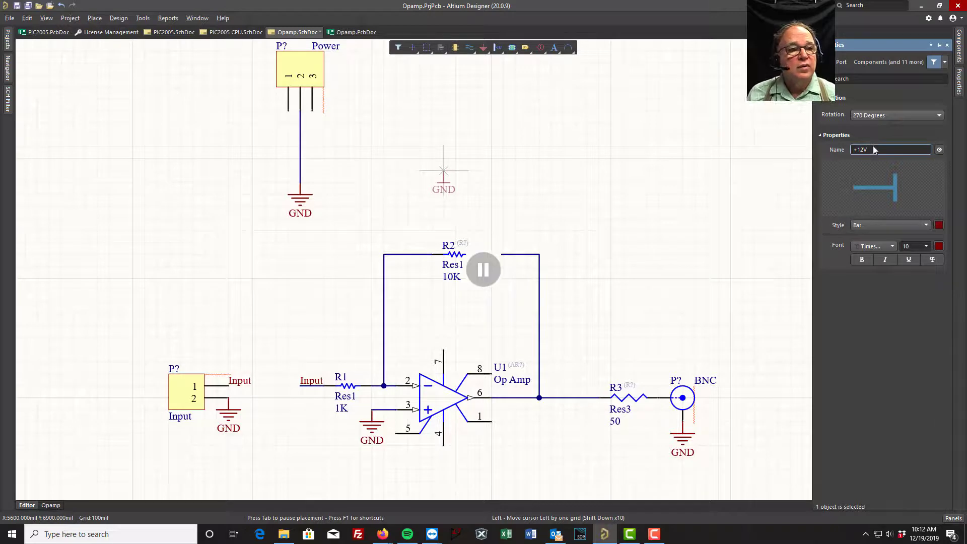
left_click(492, 274)
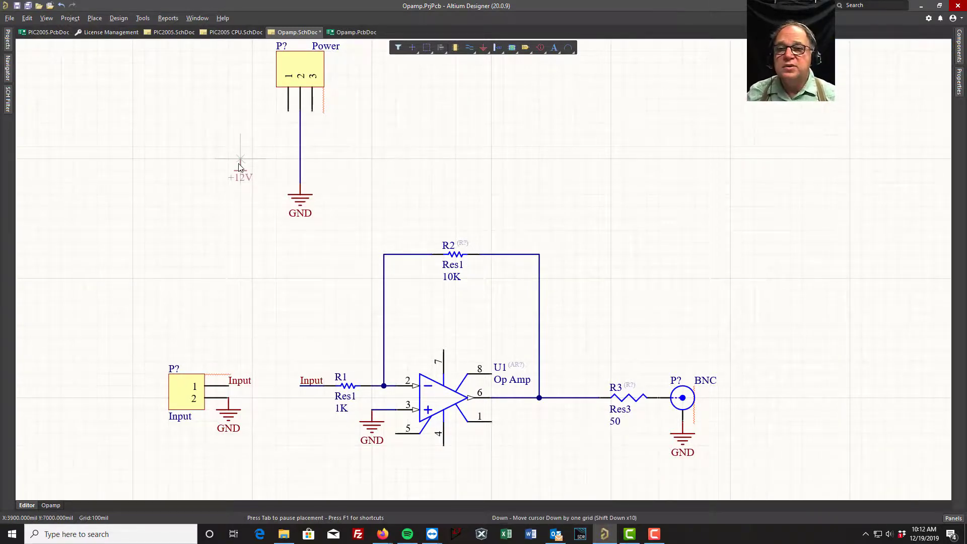
- Turn the +12V port so its bar points up, and place one beside the Power connector and one above op-amp pin 7
key("space")
key("space")
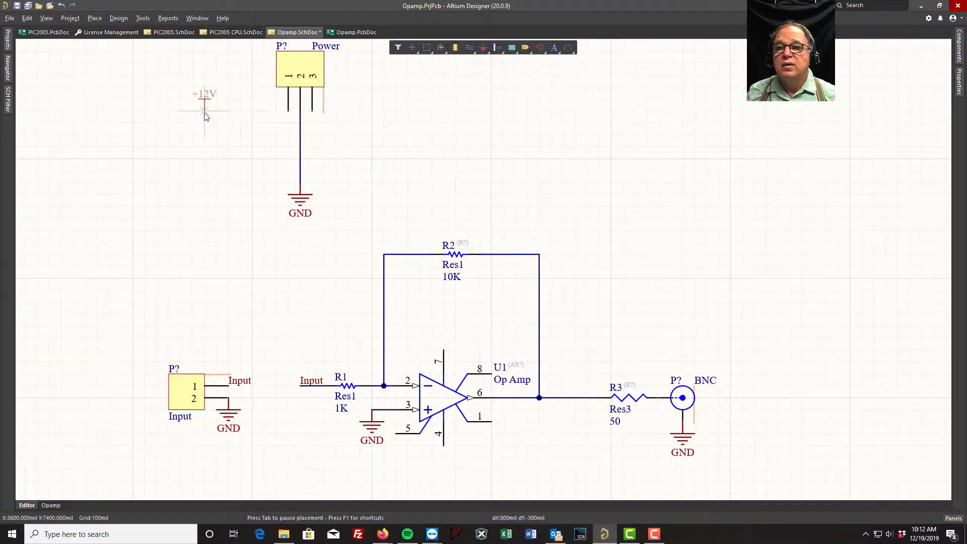
left_click(192, 111)
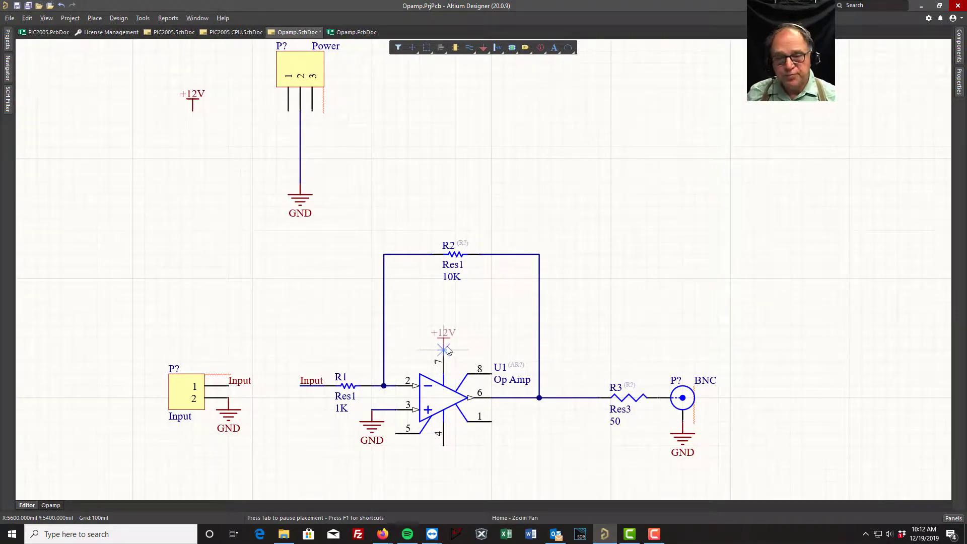
left_click(445, 320)
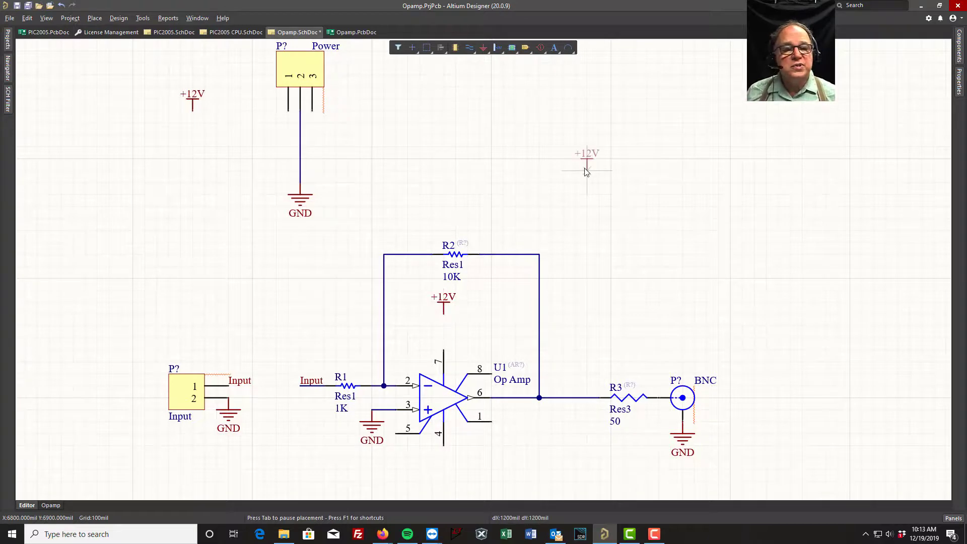
key("Left")
key("Left")
key("Left")
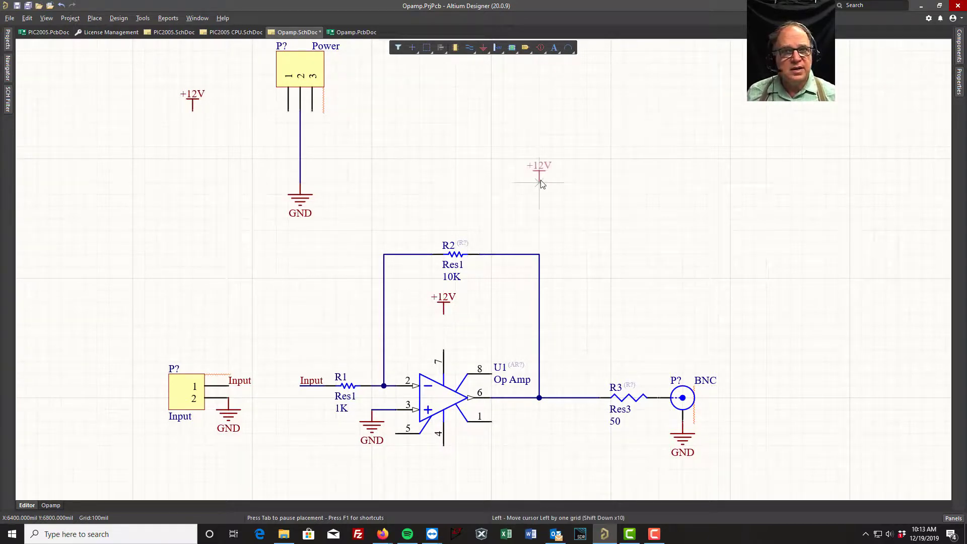
- Rename the power port being placed as -12V and place it beside the Power connector, on the pin 3 side
key("Tab")
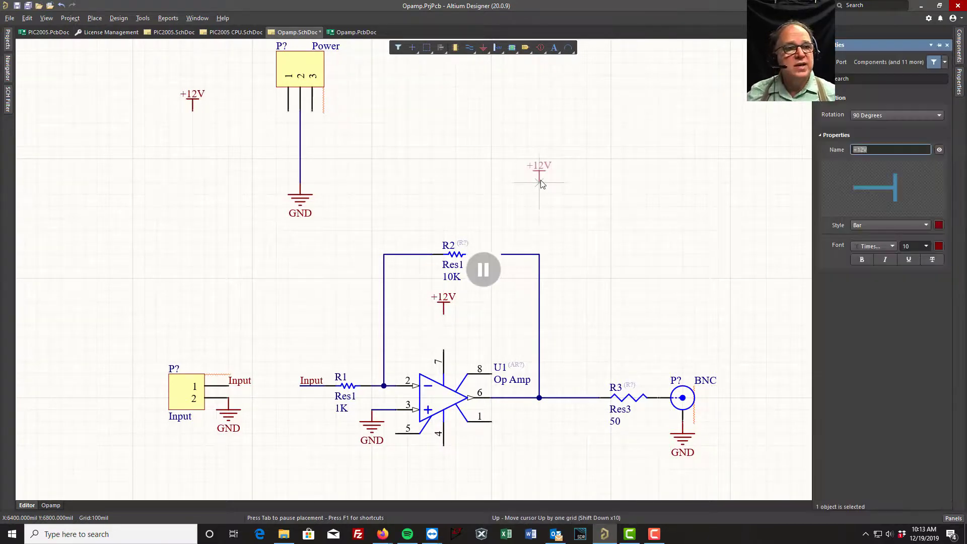
left_click(854, 151)
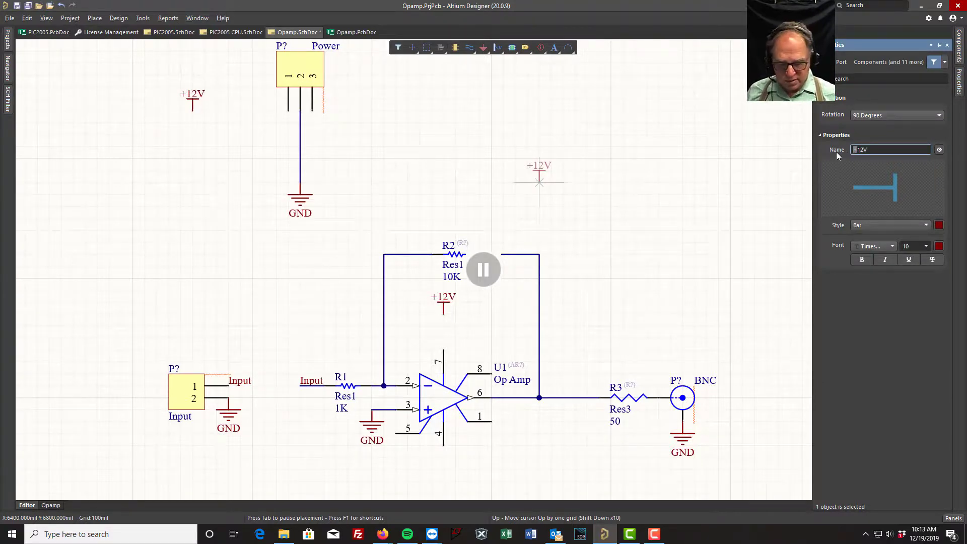
type("-")
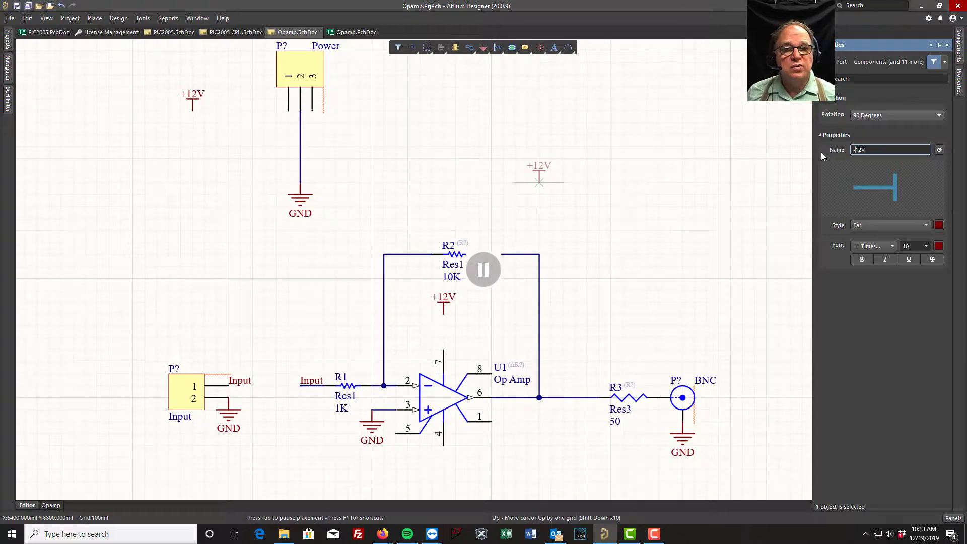
left_click(483, 270)
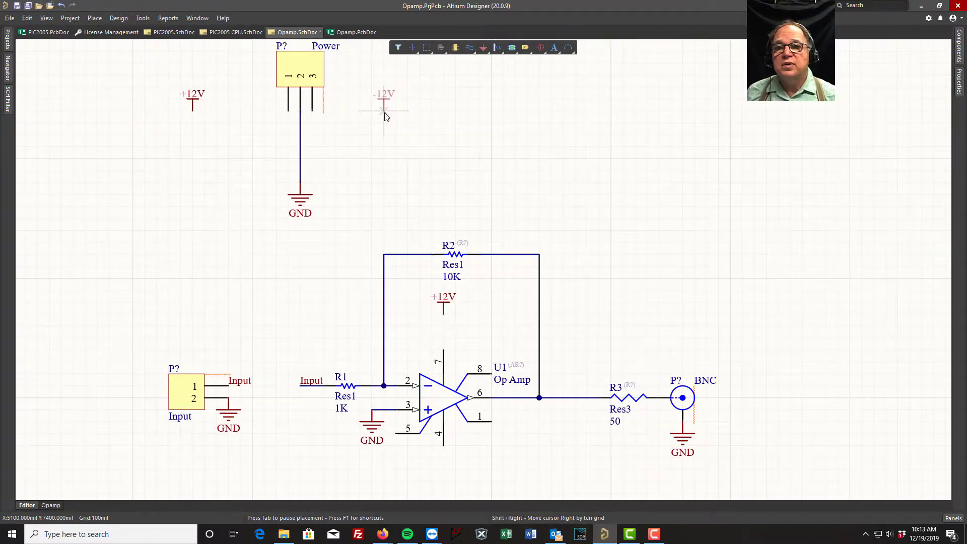
left_click(393, 116)
- Turn the -12V port so its bar points down and place a second one below op-amp pin 4
scroll(395, 121, "down", 5)
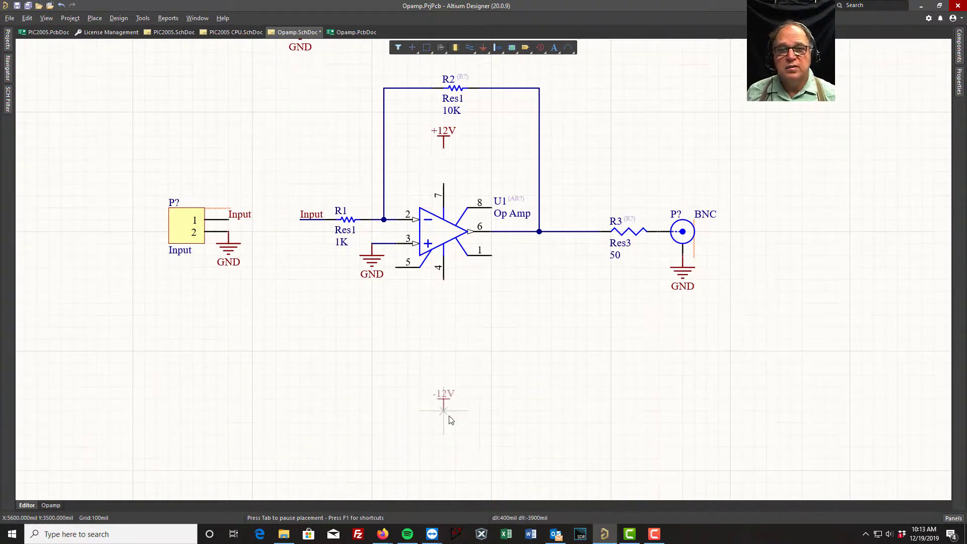
key("space")
key("space")
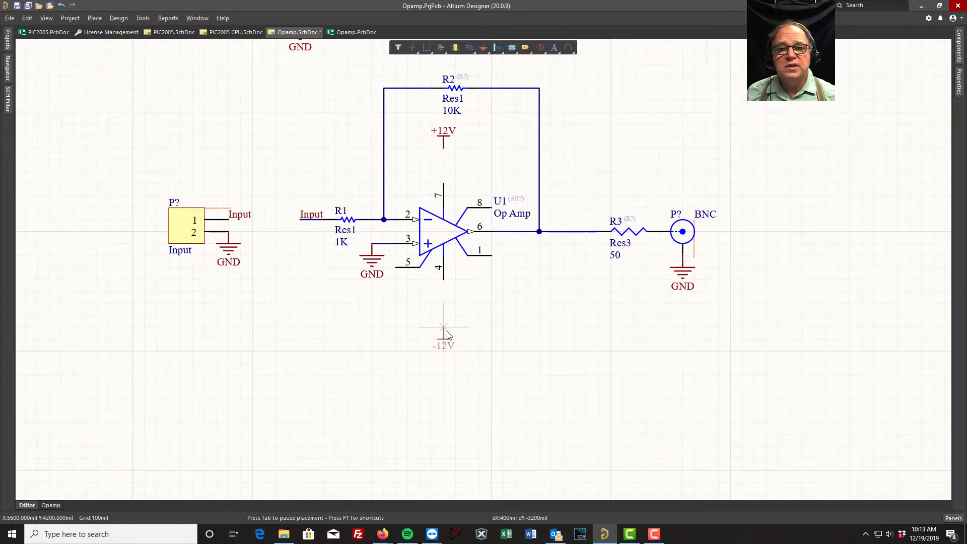
left_click(445, 330)
key("Escape")
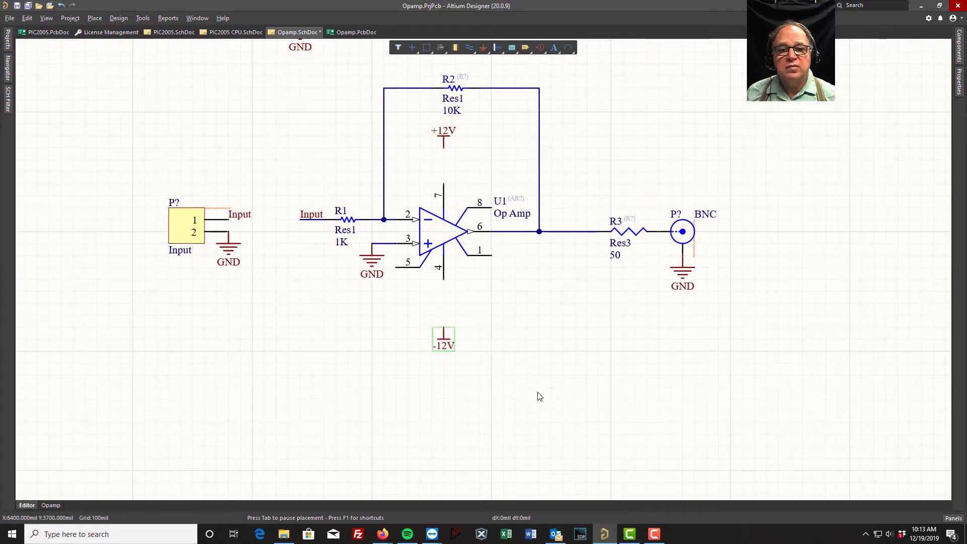
- Wire the Power connector's pin 1 to the +12V port and its pin 3 to the -12V port
scroll(237, 184, "up", 5)
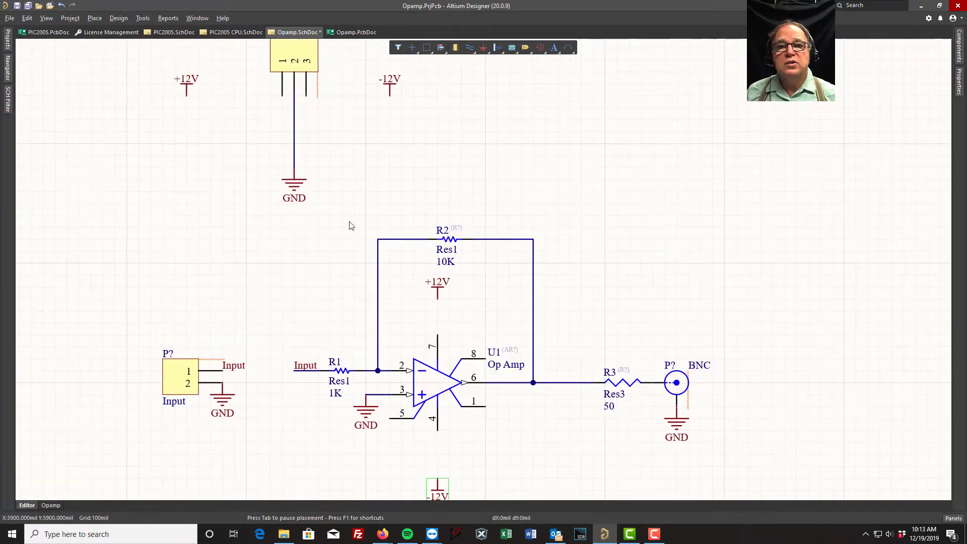
left_click(469, 48)
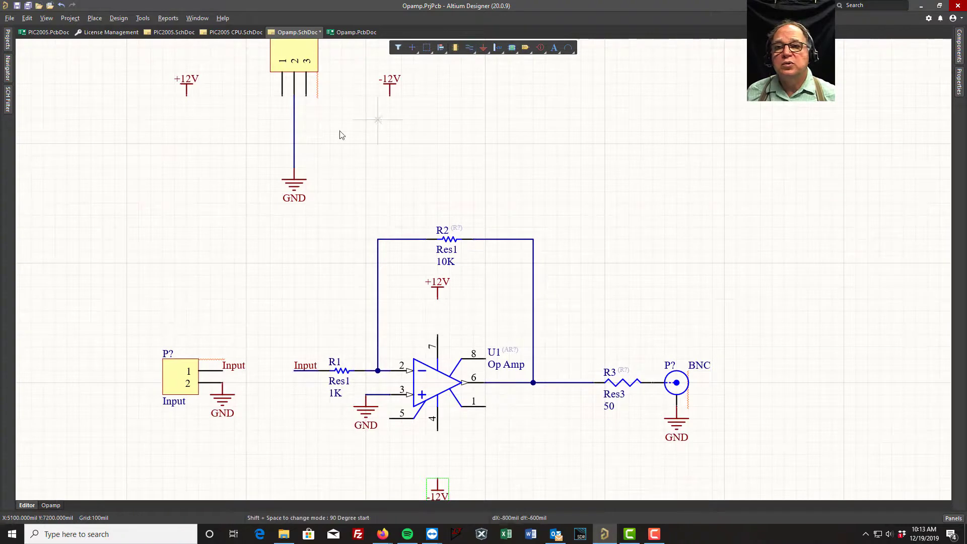
left_click(282, 96)
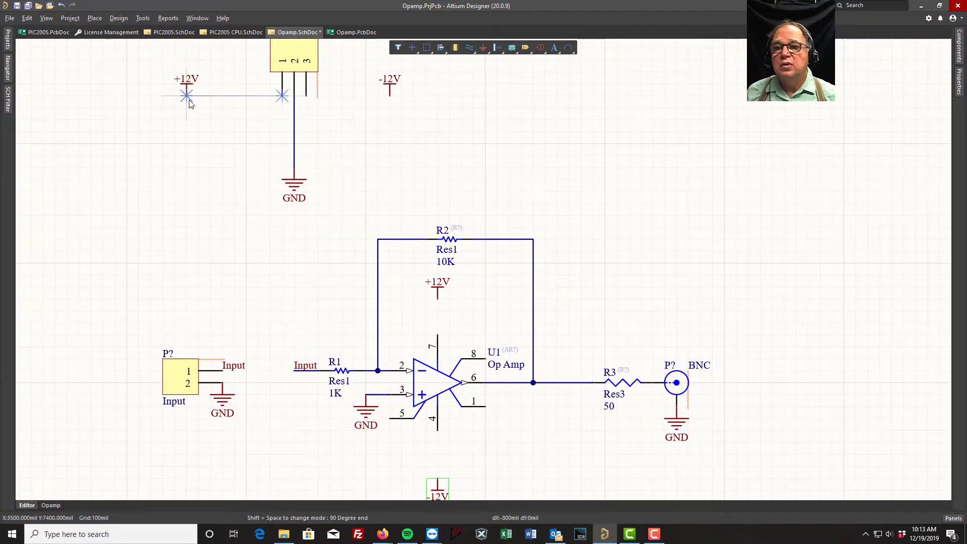
left_click(186, 96)
left_click(306, 96)
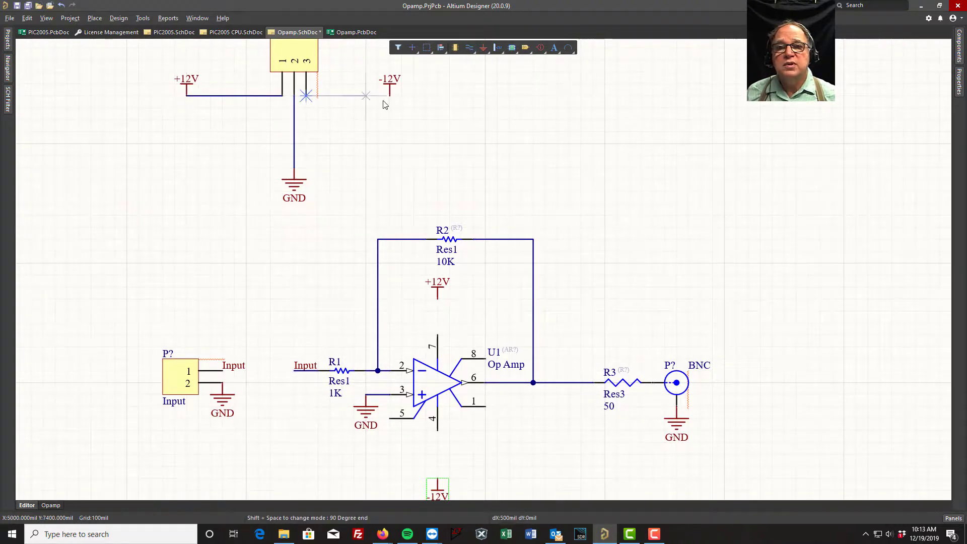
left_click(389, 95)
- Wire op-amp pin 7 to the +12V port above it and pin 4 to the -12V port below it
left_click(437, 299)
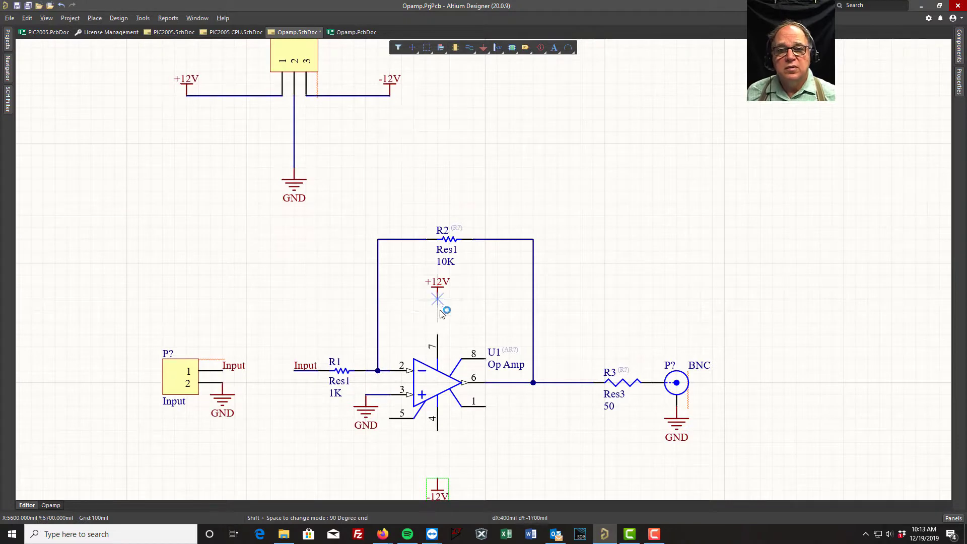
left_click(437, 335)
left_click(437, 430)
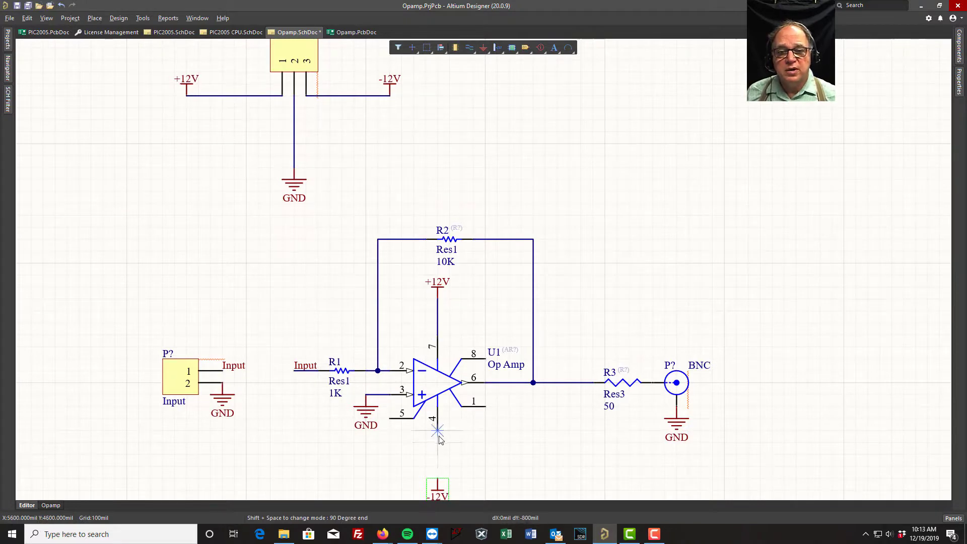
left_click(437, 478)
right_click(513, 468)
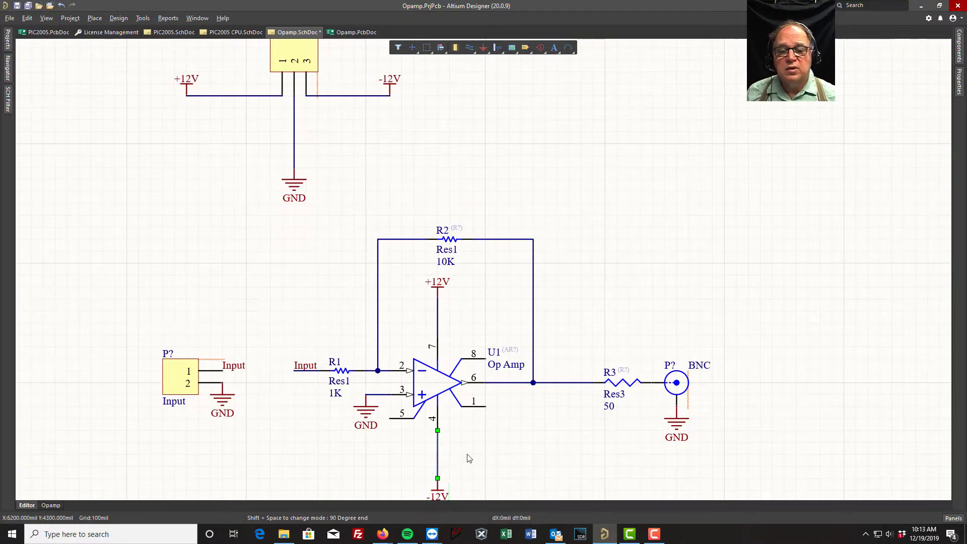
- Annotate the schematic quietly, accept the designator changes, save the schematic and clear the wire selection
scroll(116, 191, "up", 1)
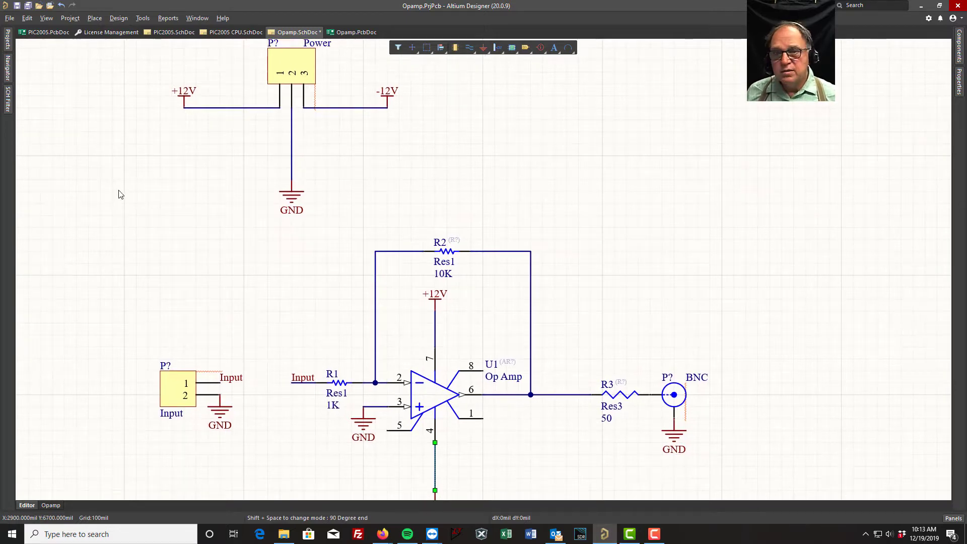
scroll(121, 195, "down", 1, "ctrl")
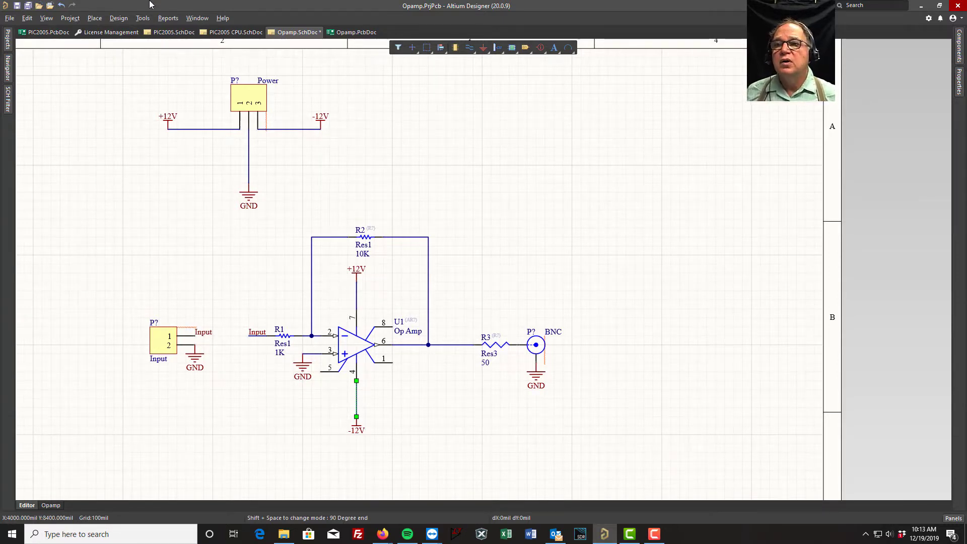
left_click(141, 19)
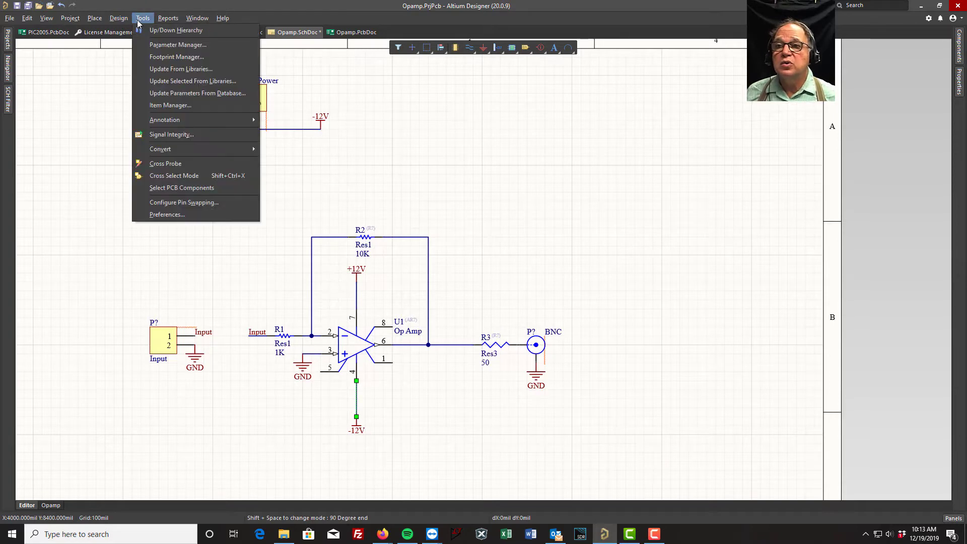
mouse_move(225, 120)
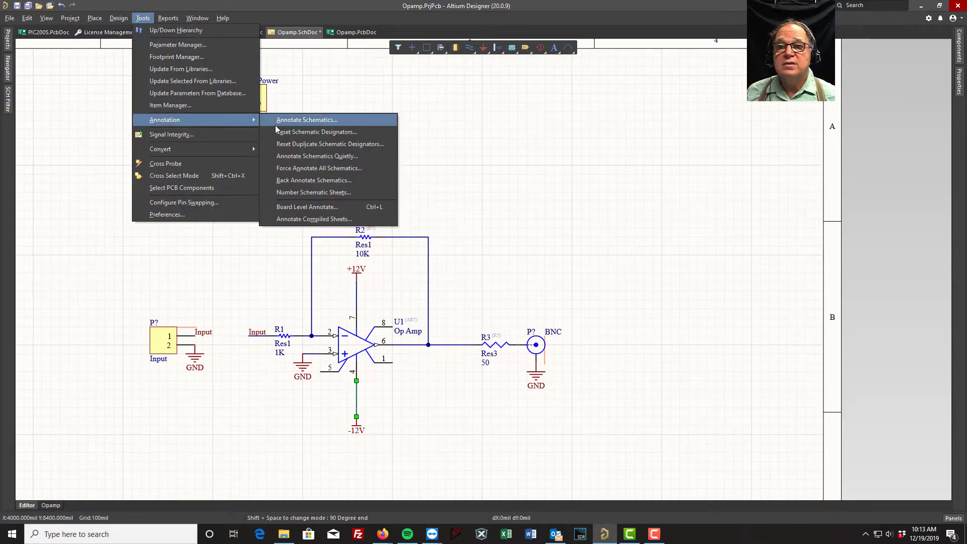
left_click(319, 155)
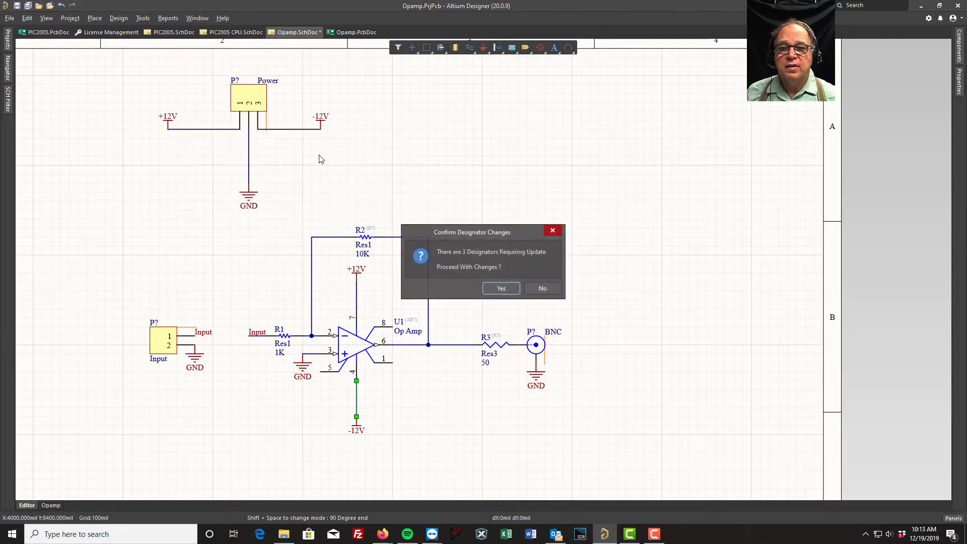
left_click(500, 289)
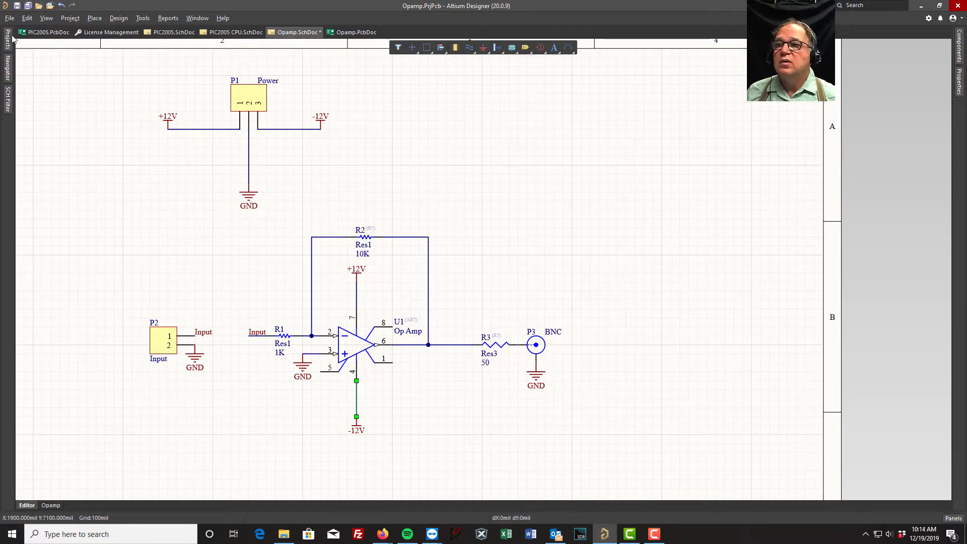
left_click(17, 5)
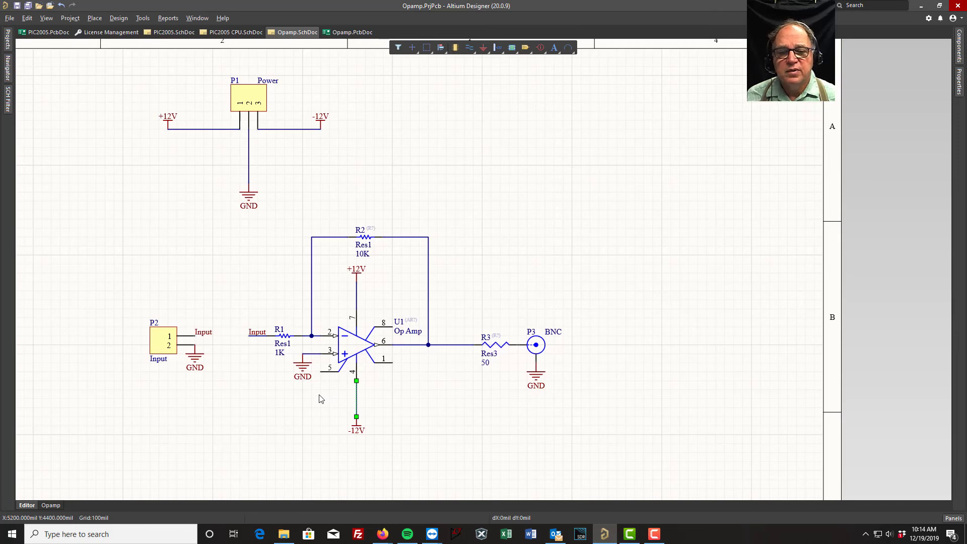
left_click(239, 281)
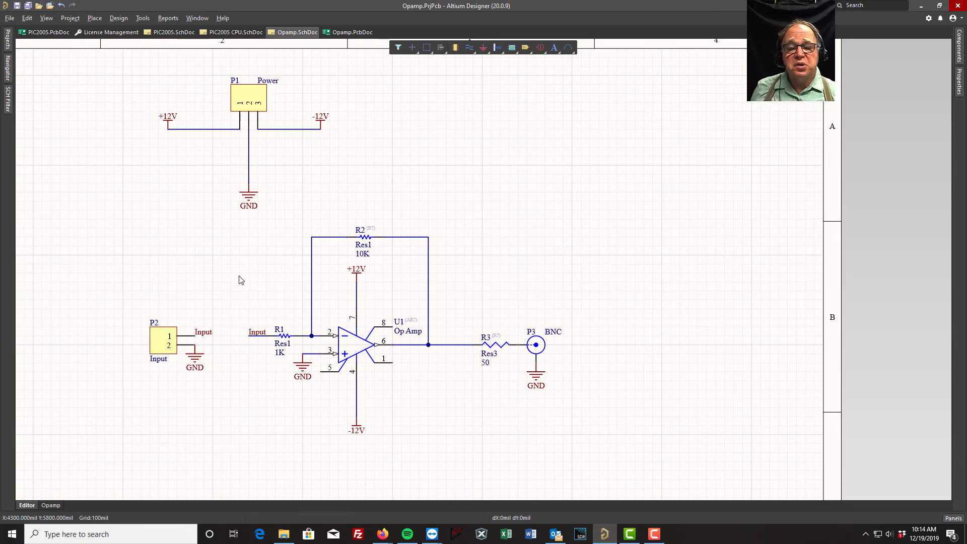